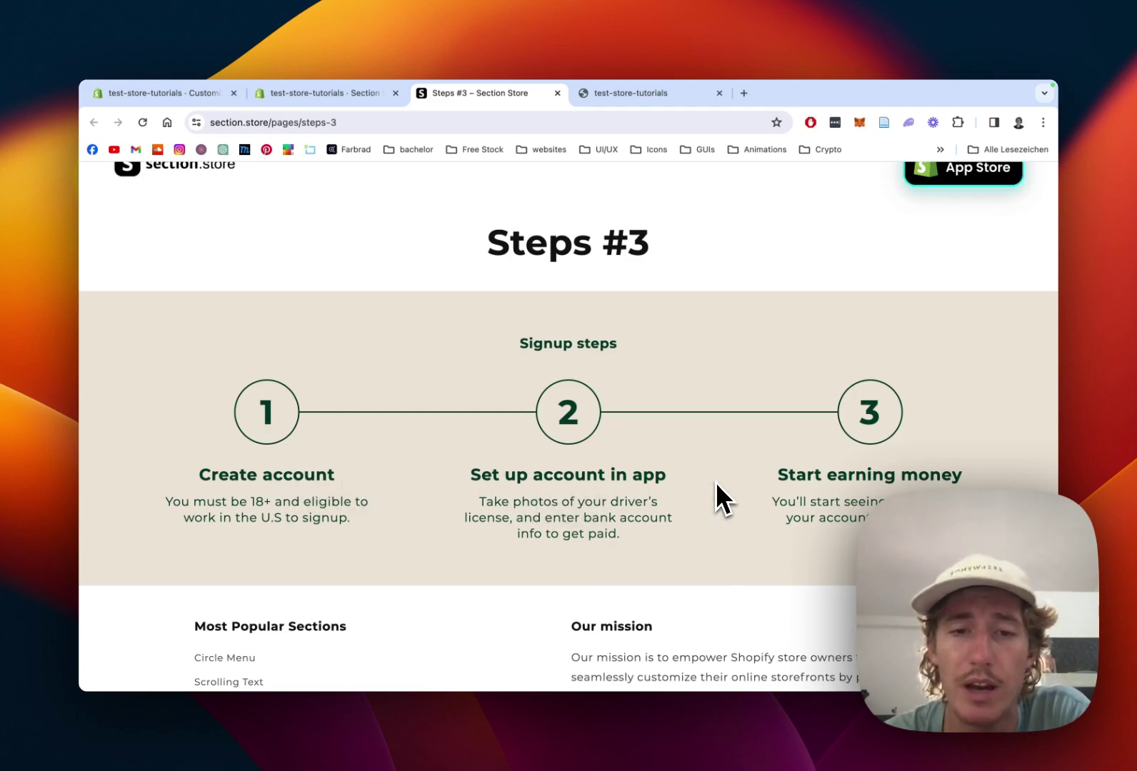
Look over the Steps #3 demo, then bring up its Section Store page in the Shopify admin
{"action": "scroll", "coordinate": [717, 494], "scroll_direction": "up", "scroll_amount": 1}
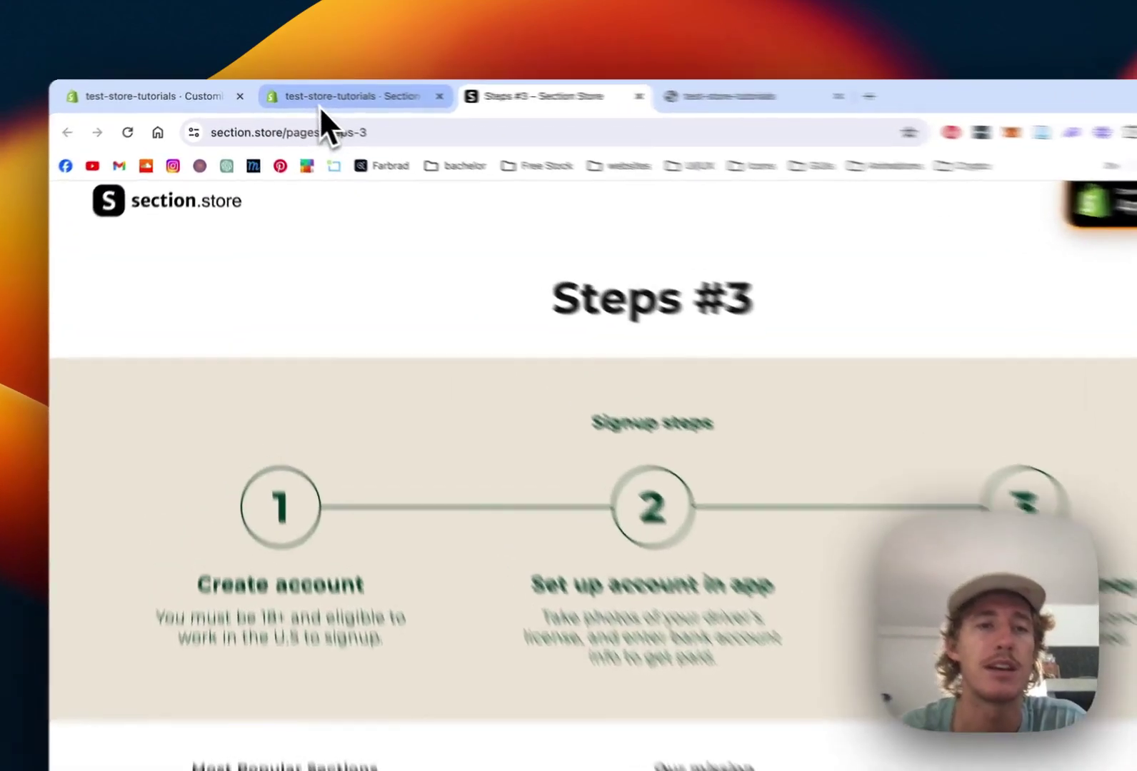
{"action": "left_click", "coordinate": [303, 95]}
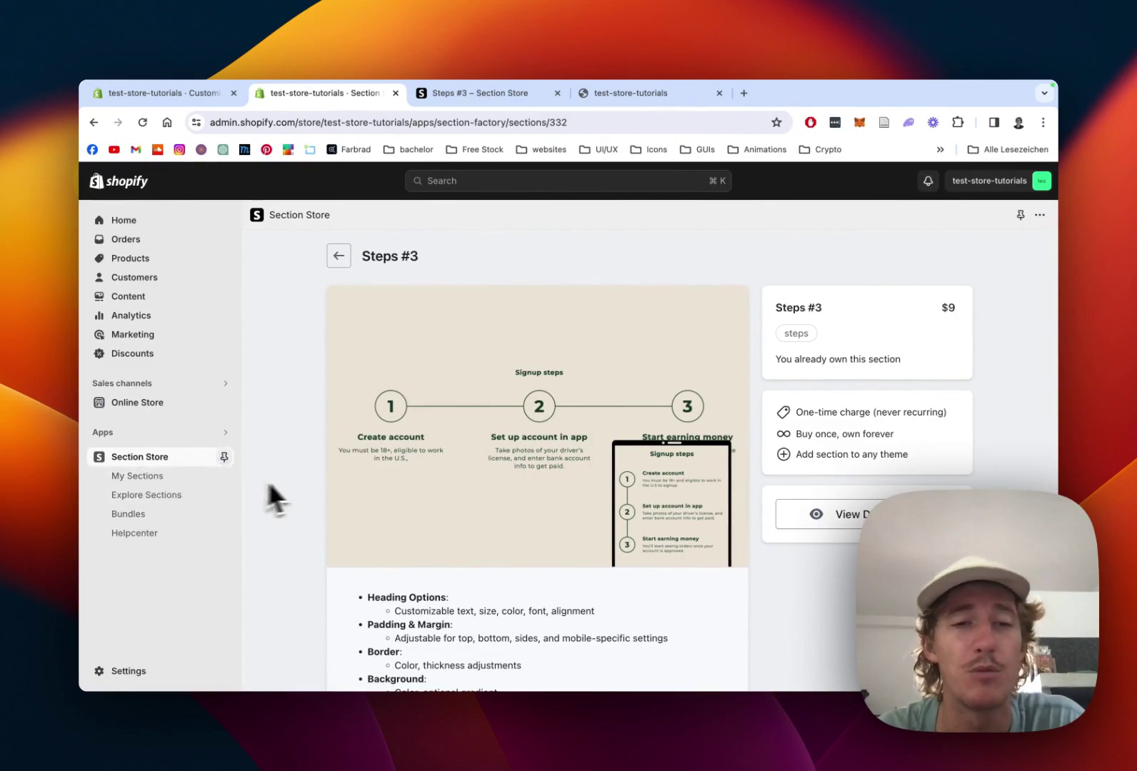
Review the Steps #3 heading, padding, border and background options, then go to My Sections
{"action": "scroll", "coordinate": [603, 300], "scroll_direction": "down", "scroll_amount": 1}
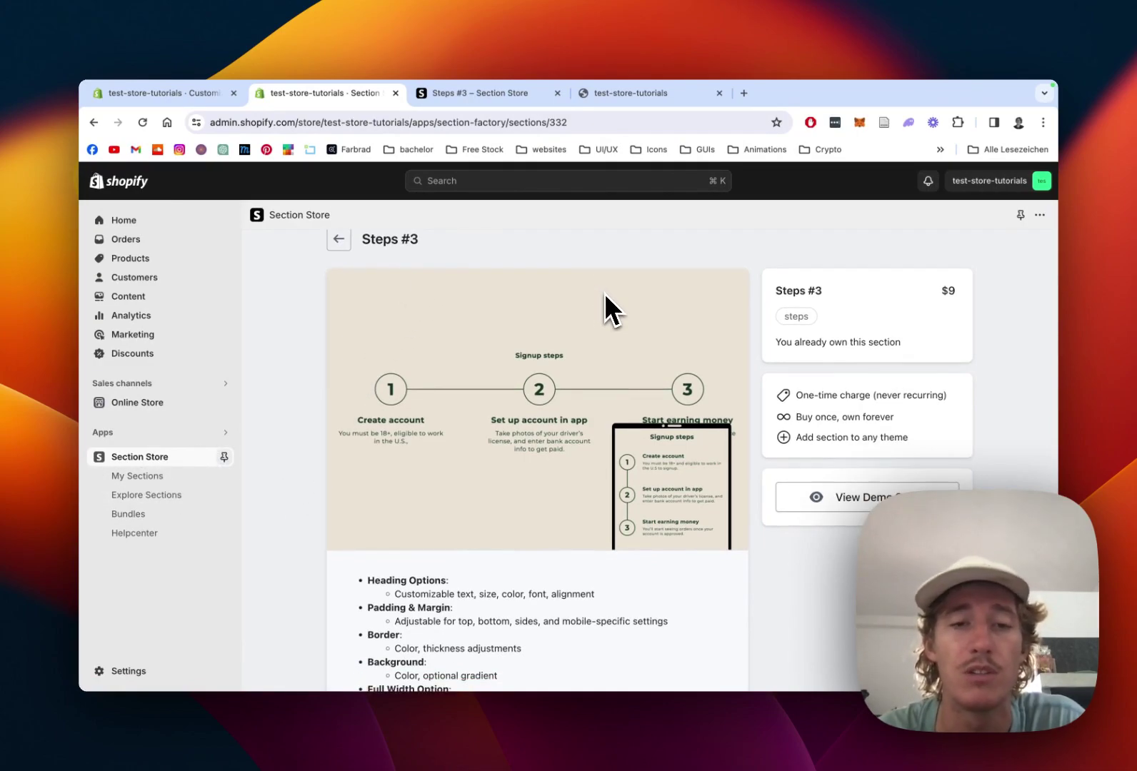
{"action": "scroll", "coordinate": [605, 293], "scroll_direction": "up", "scroll_amount": 1}
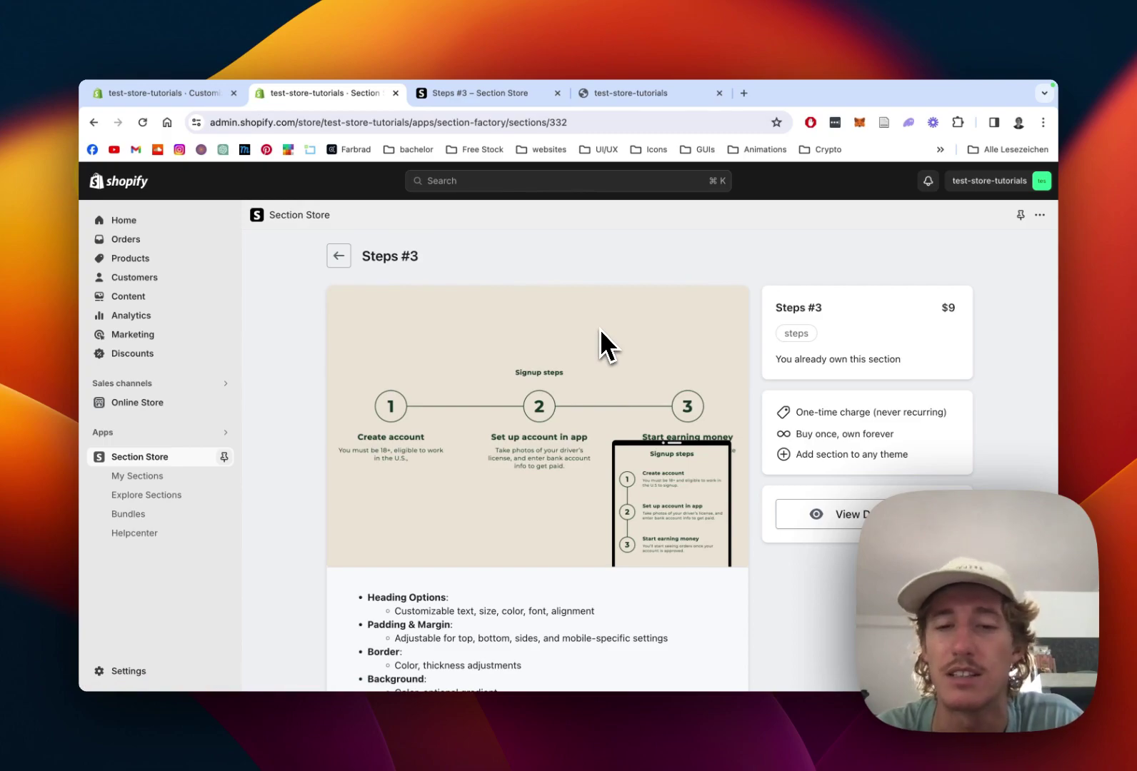
{"action": "scroll", "coordinate": [600, 329], "scroll_direction": "up", "scroll_amount": 1}
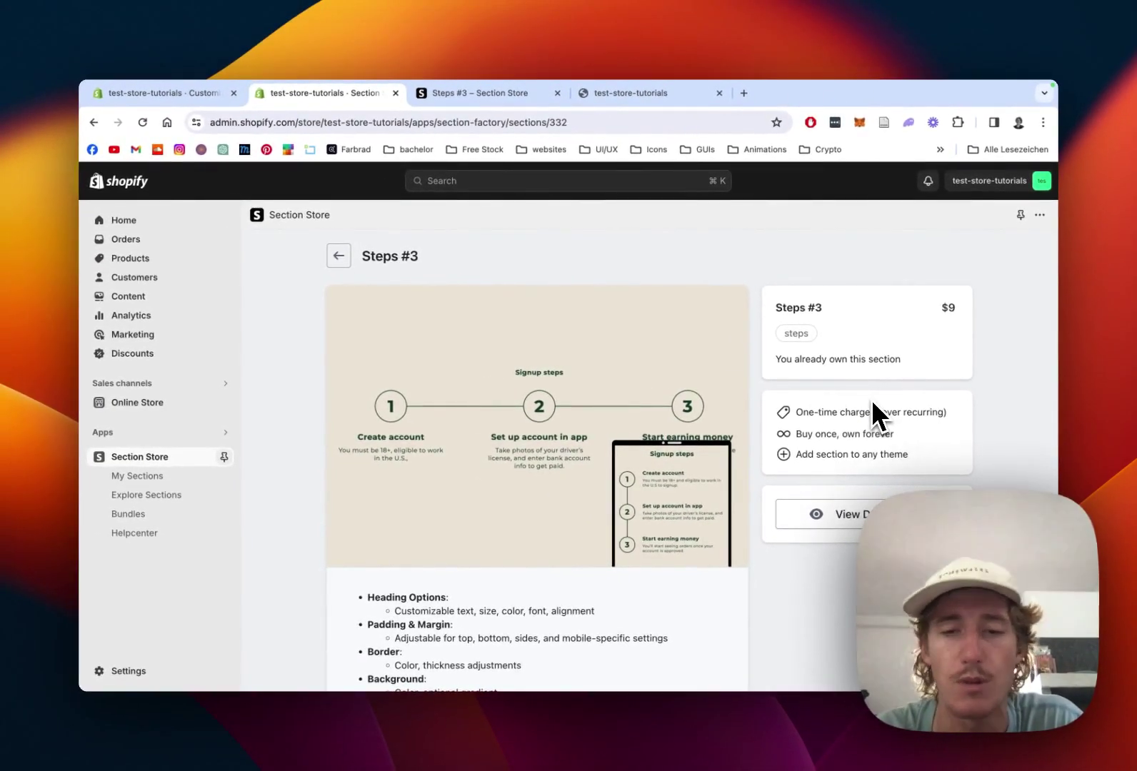
{"action": "scroll", "coordinate": [871, 398], "scroll_direction": "down", "scroll_amount": 2}
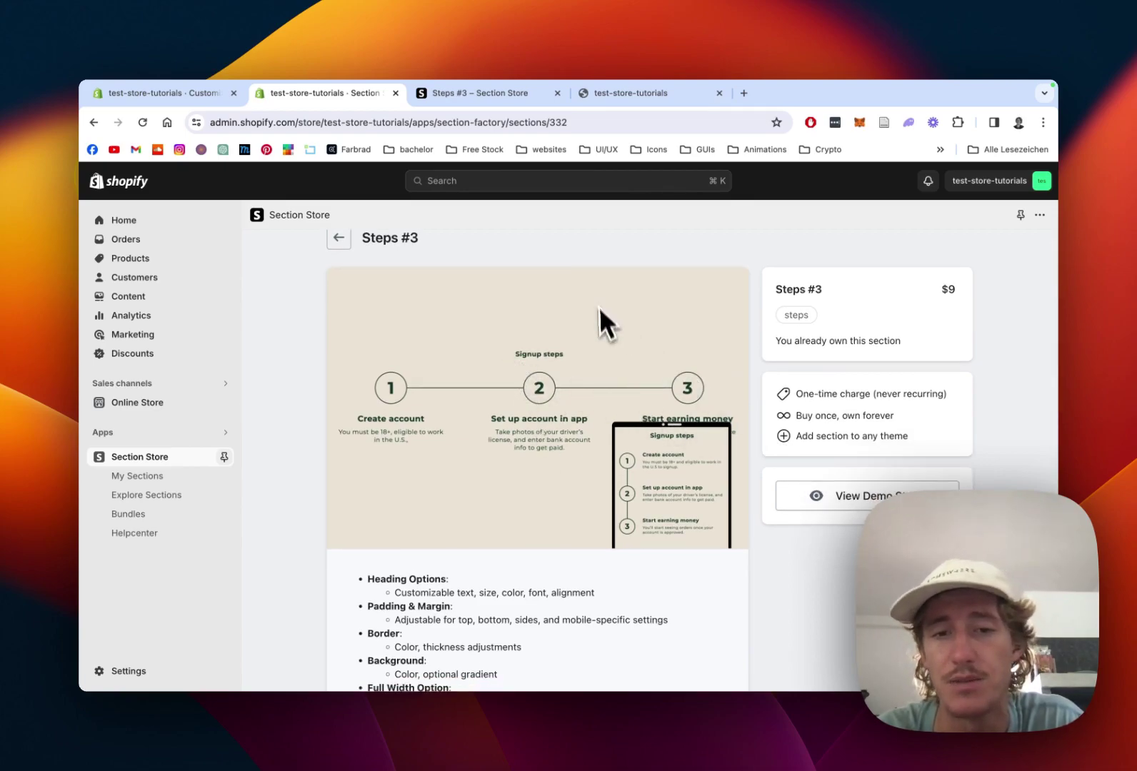
{"action": "scroll", "coordinate": [654, 422], "scroll_direction": "up", "scroll_amount": 2}
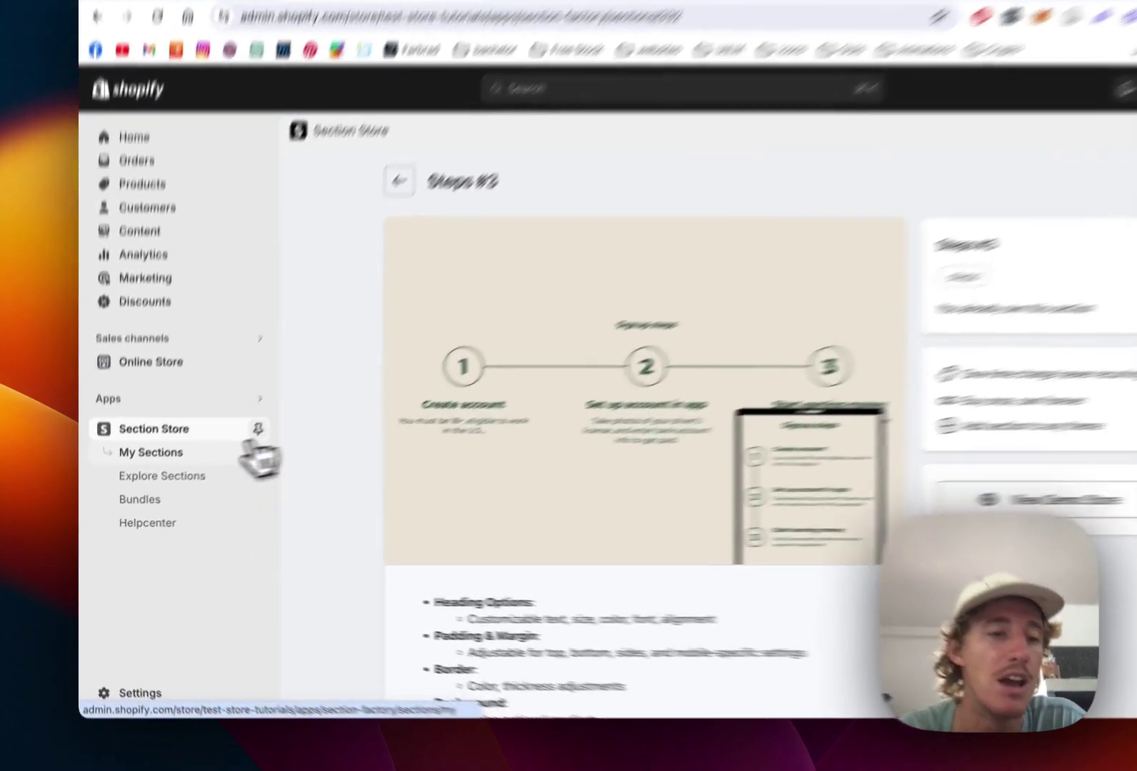
{"action": "left_click", "coordinate": [170, 476]}
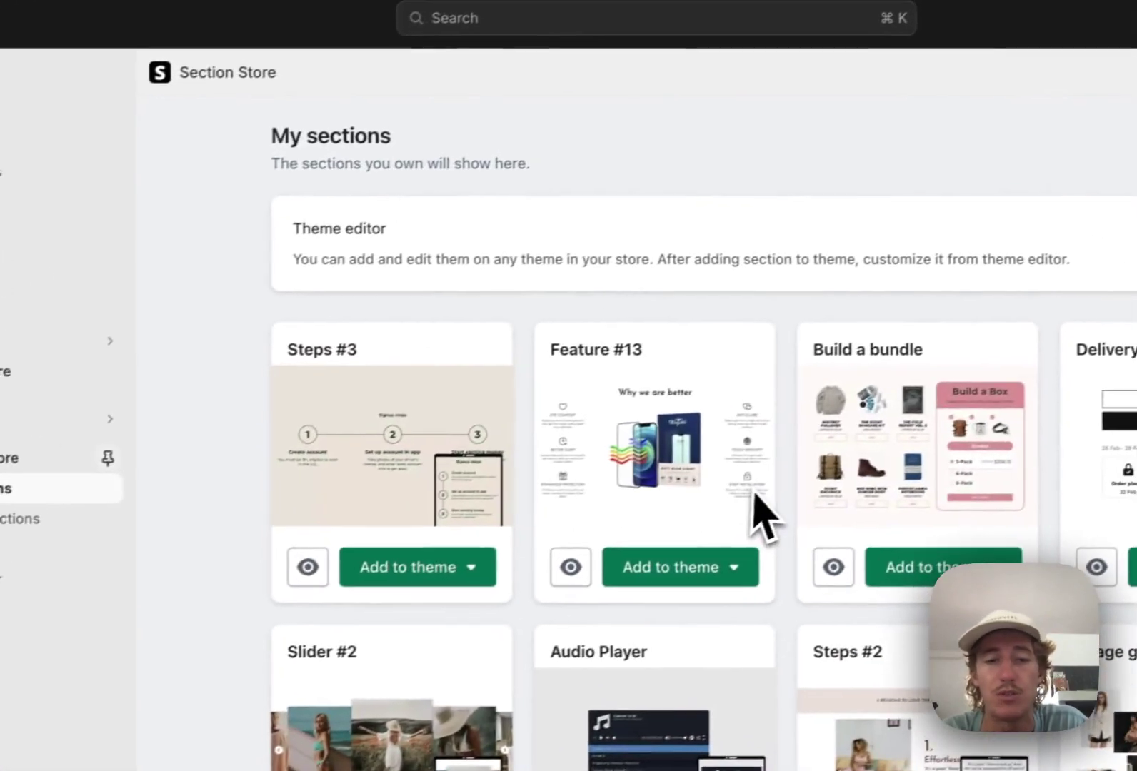
Choose Customize in Dawn (Live) for Steps #3 and switch to the theme editor
{"action": "scroll", "coordinate": [557, 279], "scroll_direction": "down", "scroll_amount": 2}
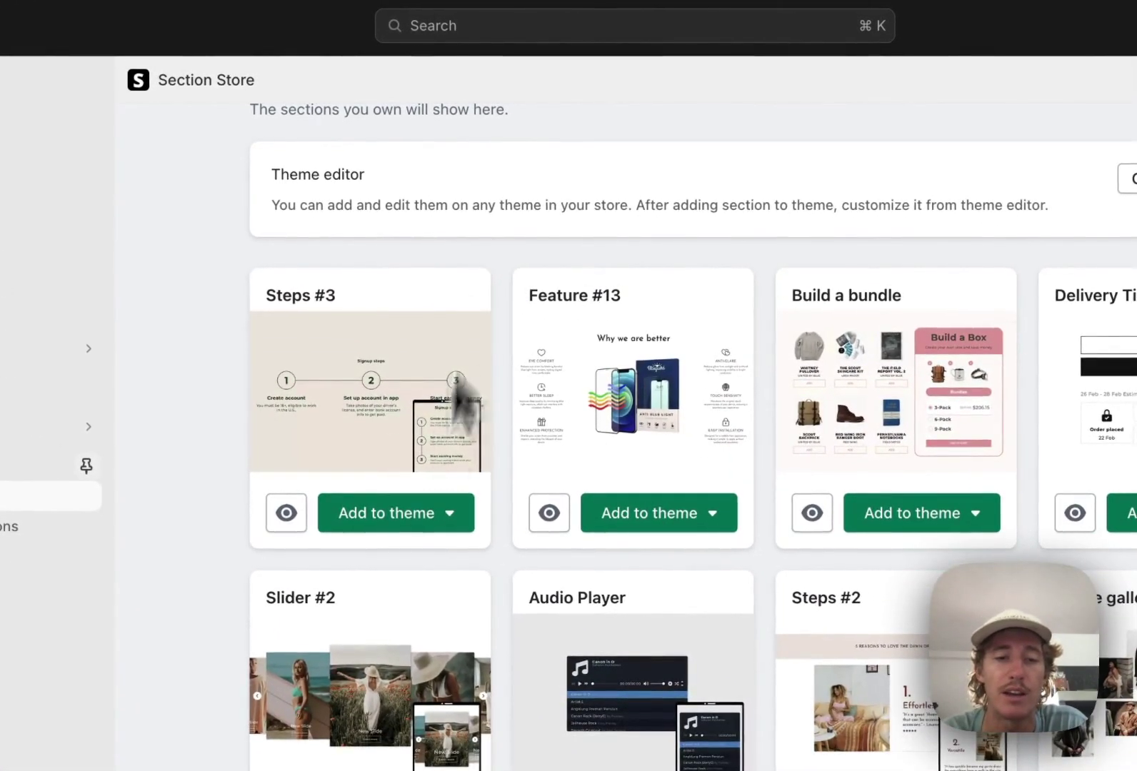
{"action": "left_click", "coordinate": [452, 502]}
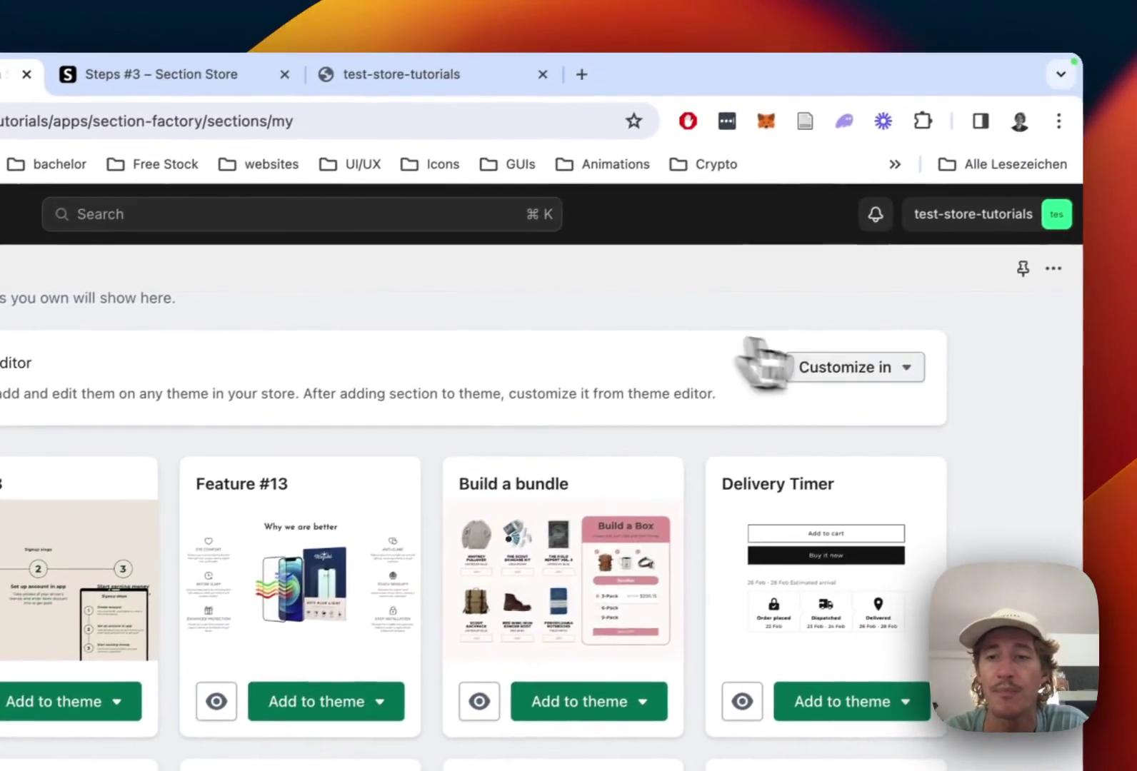
{"action": "left_click", "coordinate": [845, 378]}
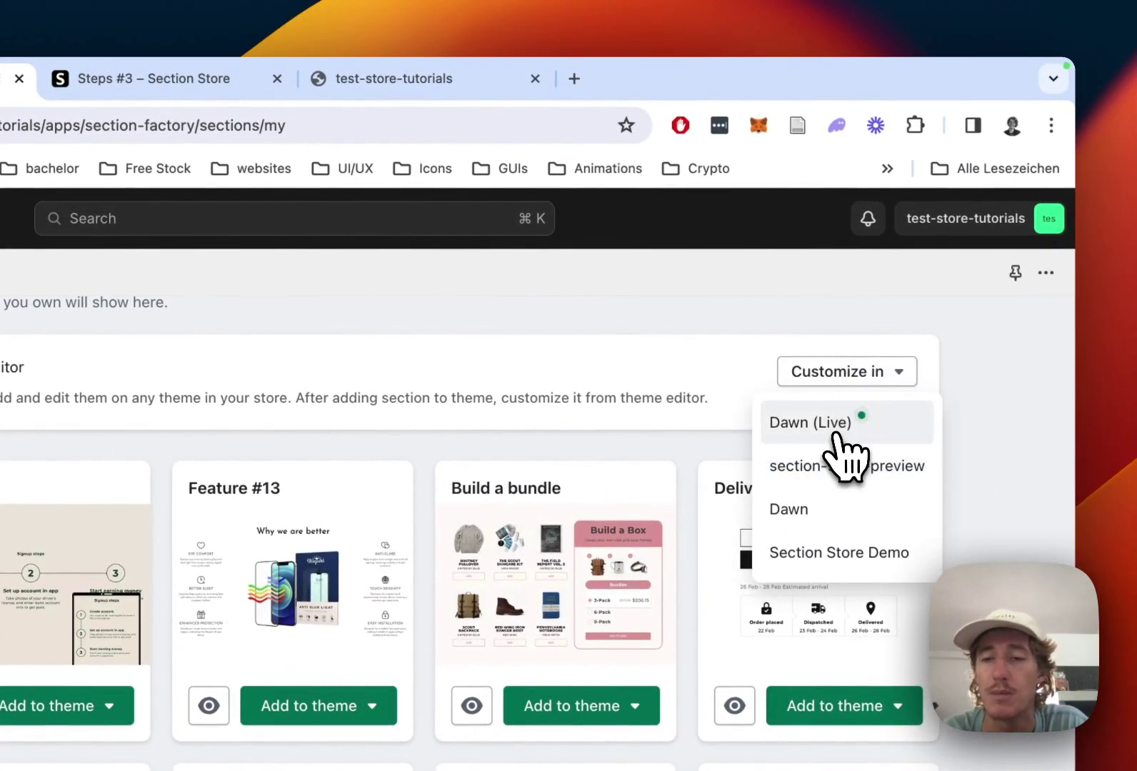
{"action": "left_click", "coordinate": [655, 381]}
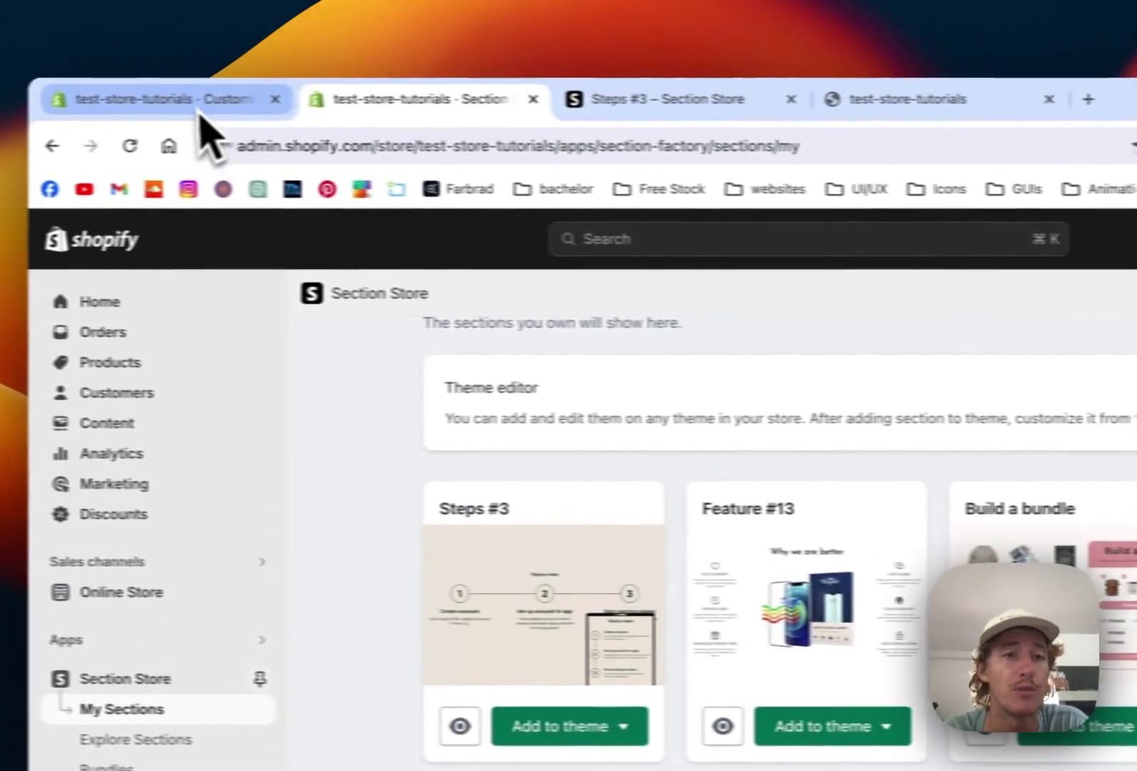
{"action": "left_click", "coordinate": [203, 107]}
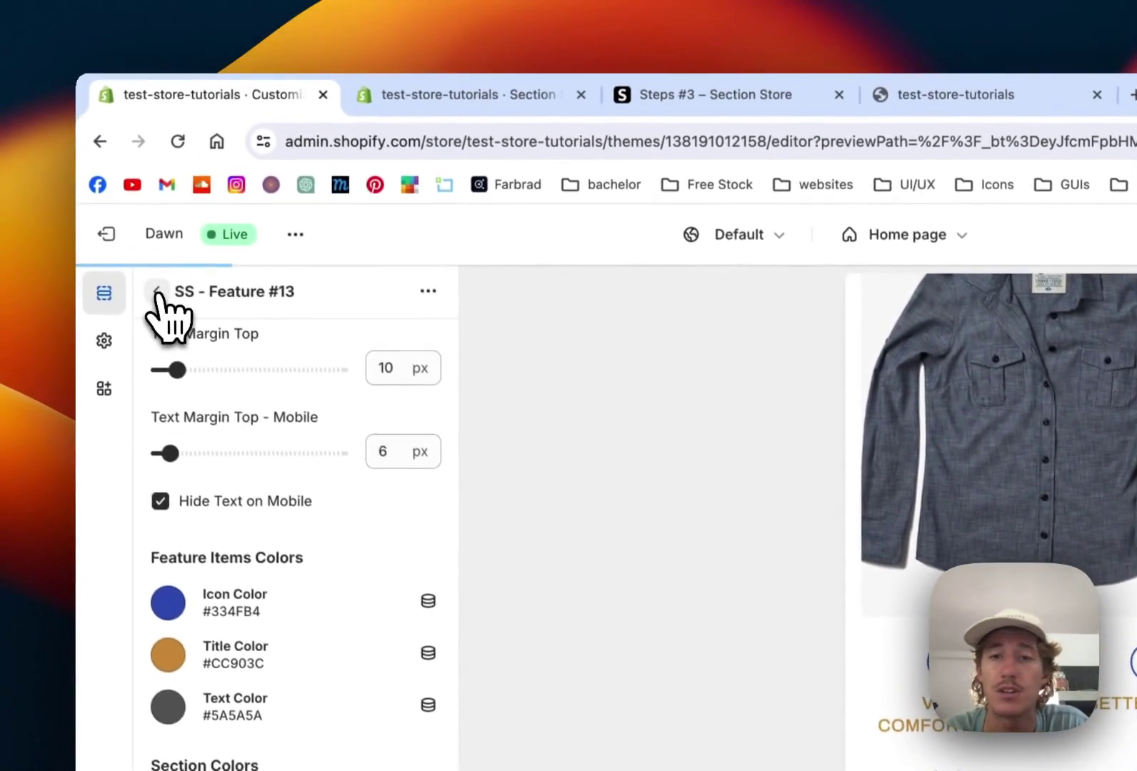
With the homepage in desktop preview, delete the existing SS - Steps #3 section
{"action": "left_click", "coordinate": [122, 220]}
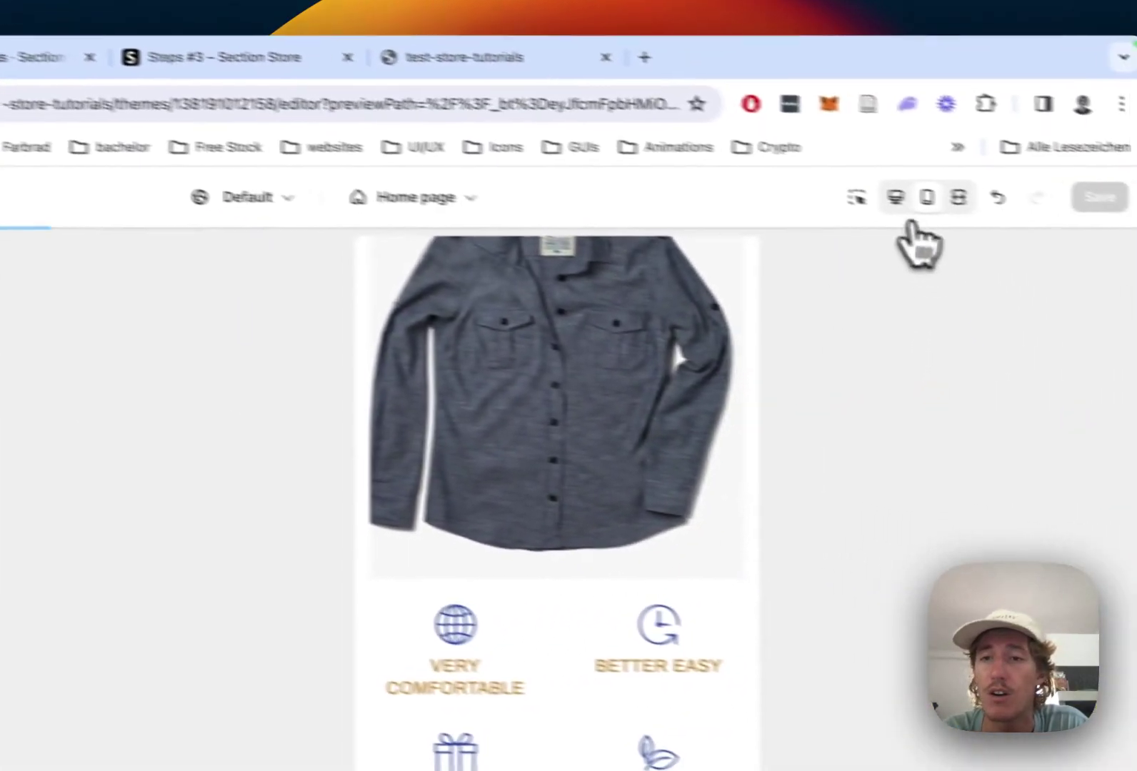
{"action": "left_click", "coordinate": [1136, 238]}
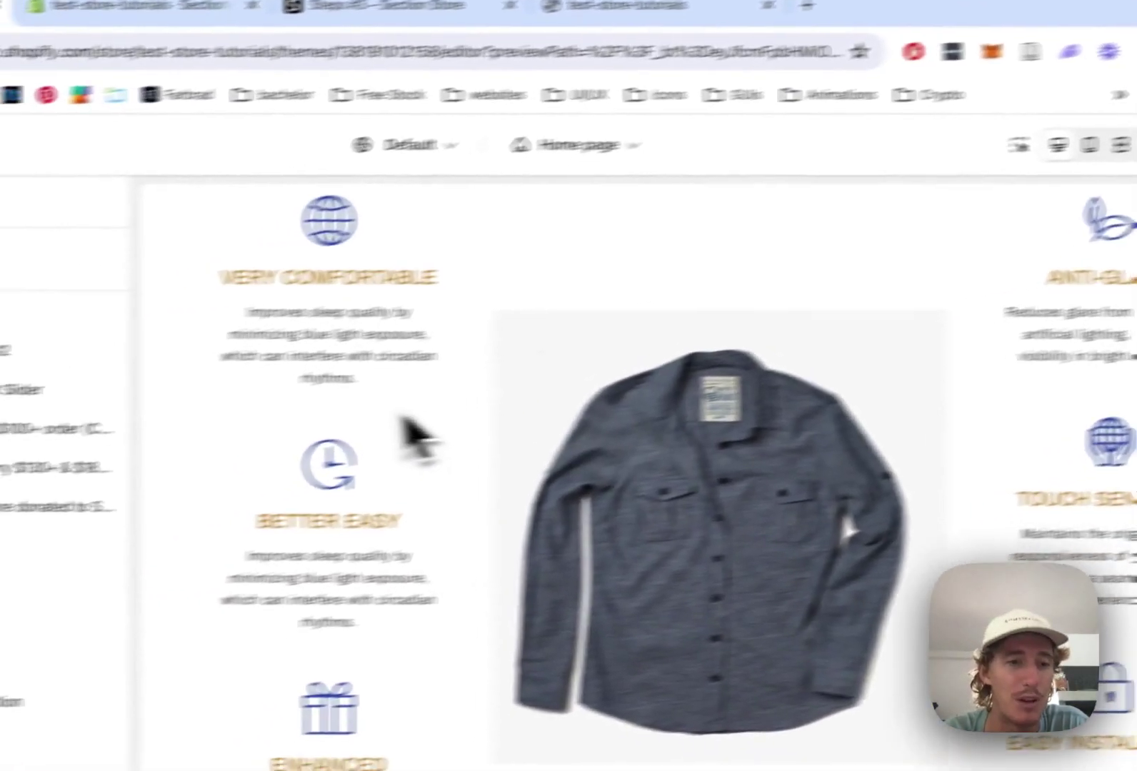
{"action": "scroll", "coordinate": [427, 397], "scroll_direction": "down", "scroll_amount": 10}
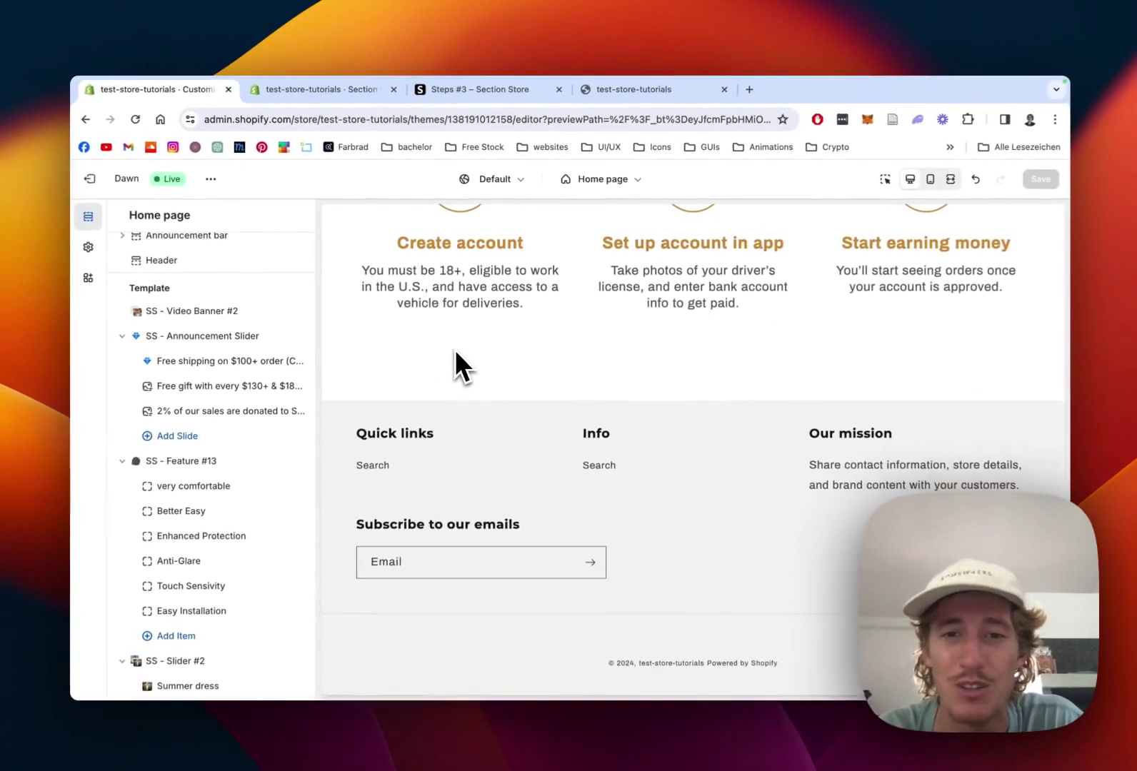
{"action": "scroll", "coordinate": [455, 349], "scroll_direction": "up", "scroll_amount": 5}
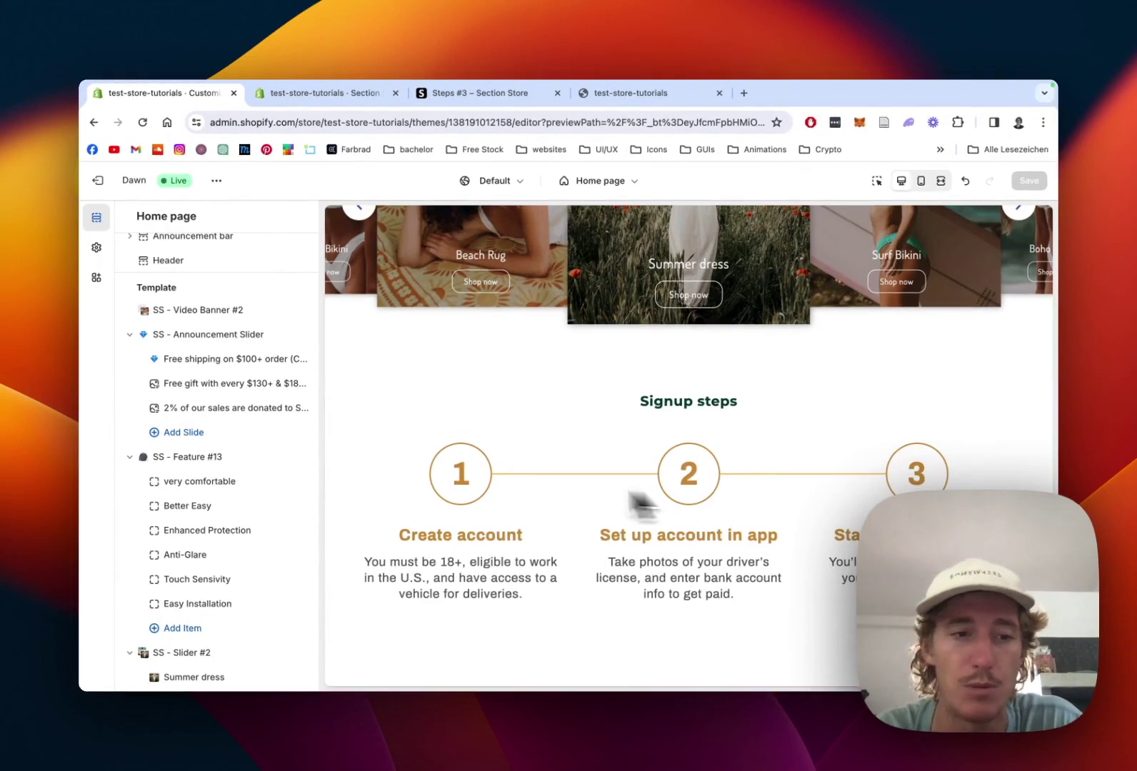
{"action": "scroll", "coordinate": [223, 473], "scroll_direction": "down", "scroll_amount": 5}
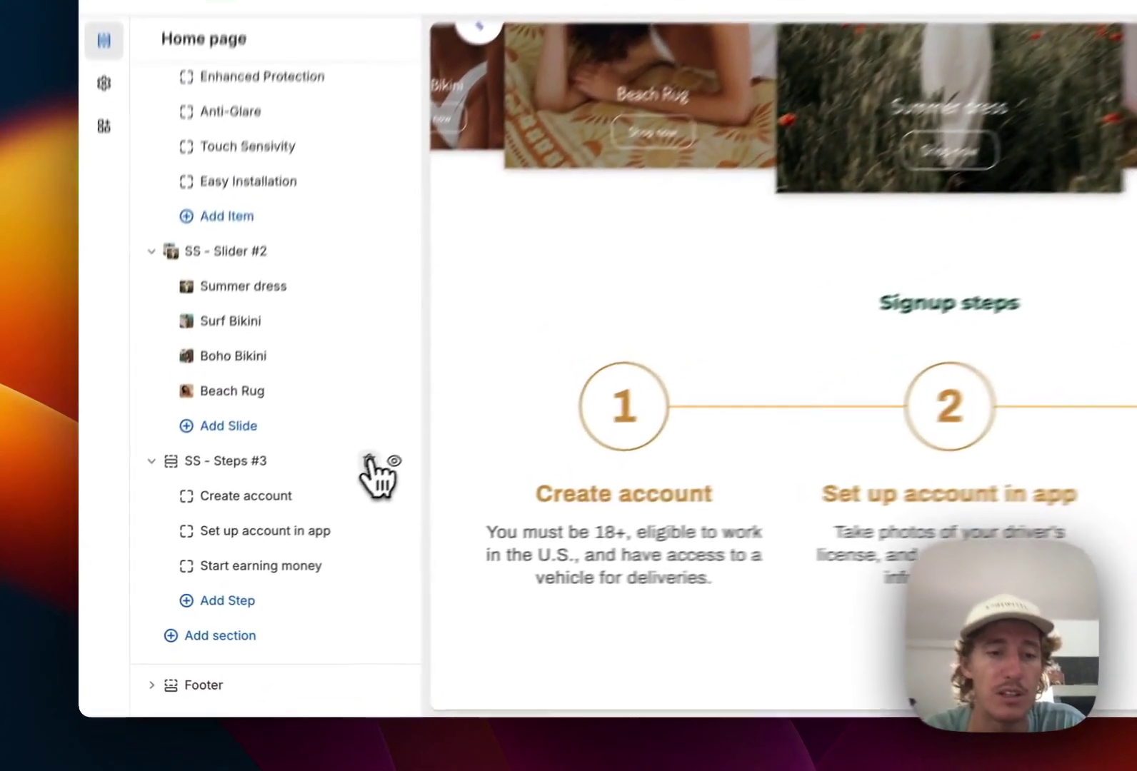
{"action": "left_click", "coordinate": [282, 513]}
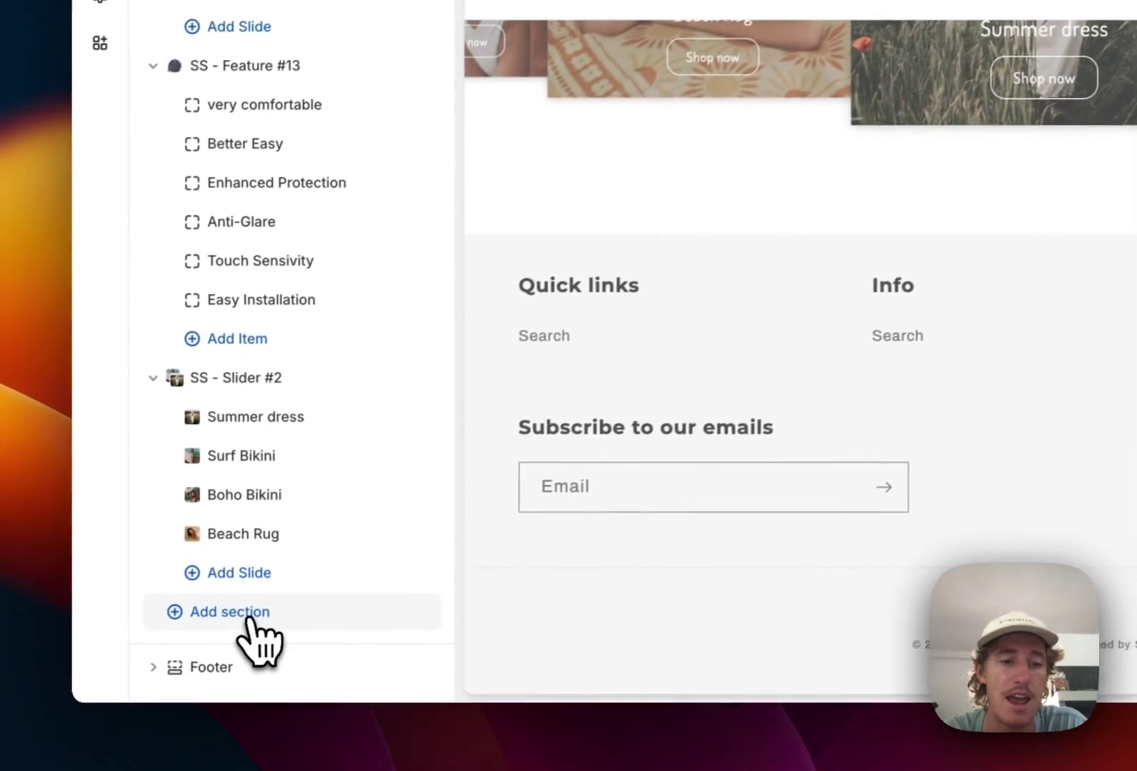
Add a fresh SS - Steps #3 section found by searching 'step'
{"action": "left_click", "coordinate": [243, 611]}
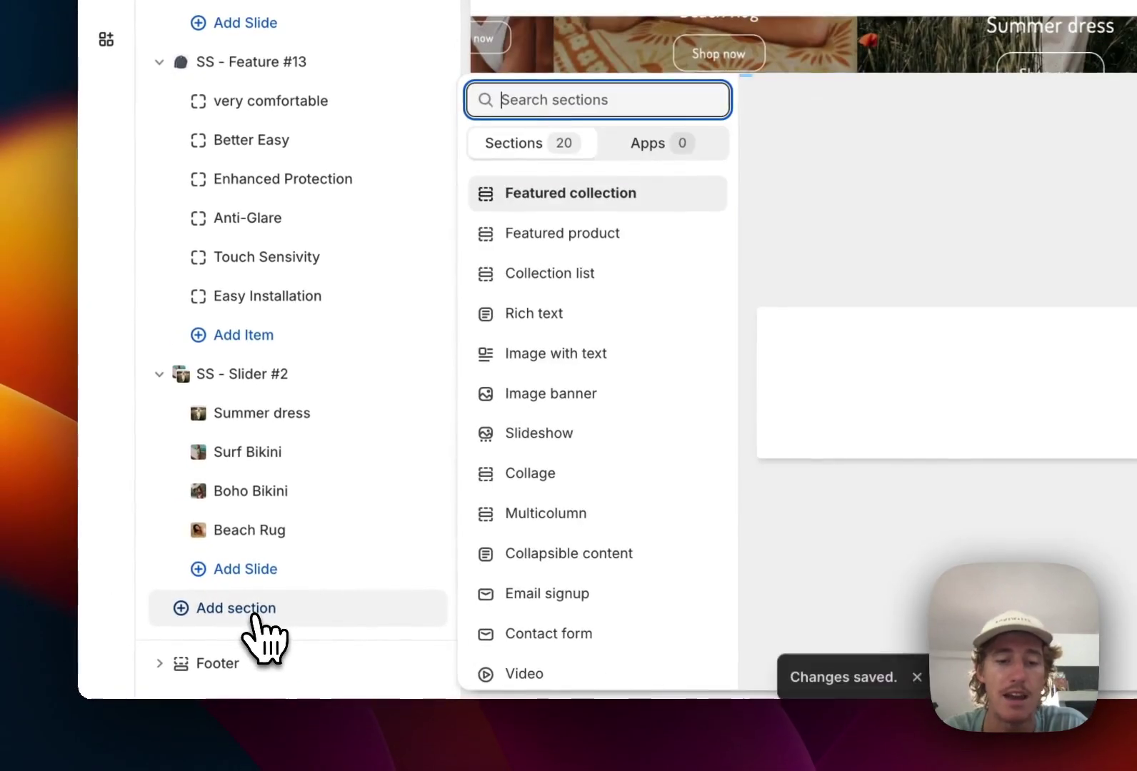
{"action": "type", "text": "step"}
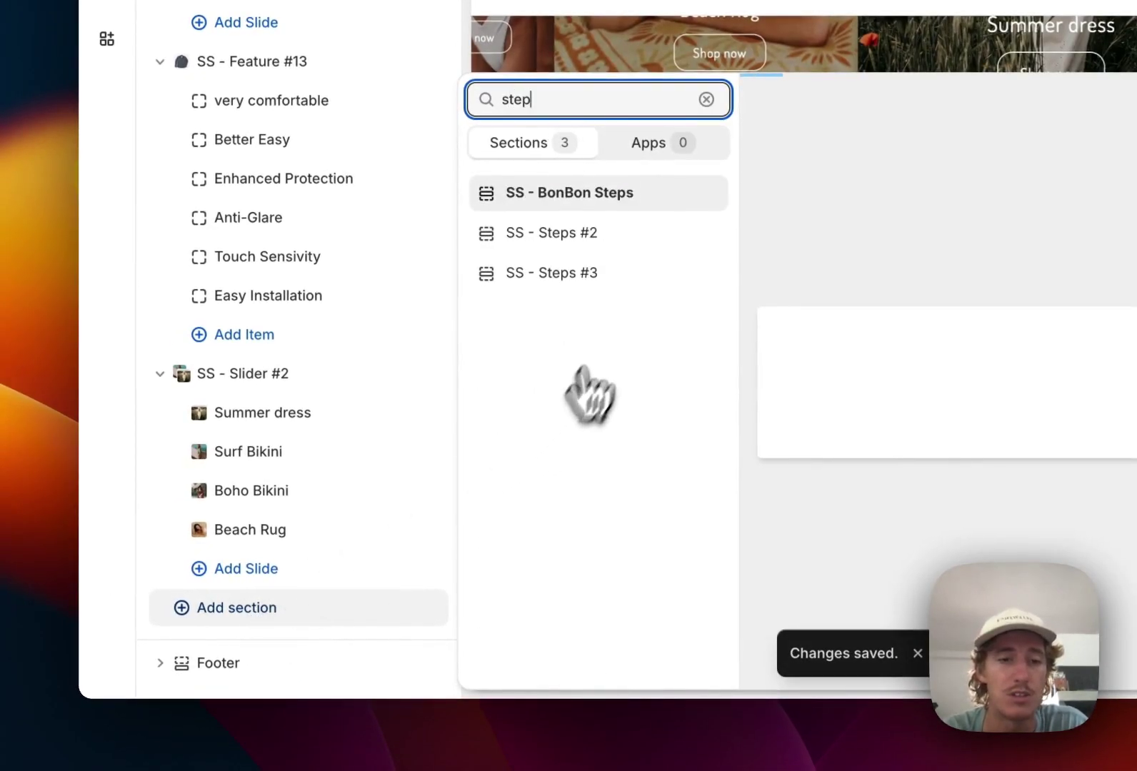
{"action": "left_click", "coordinate": [623, 283]}
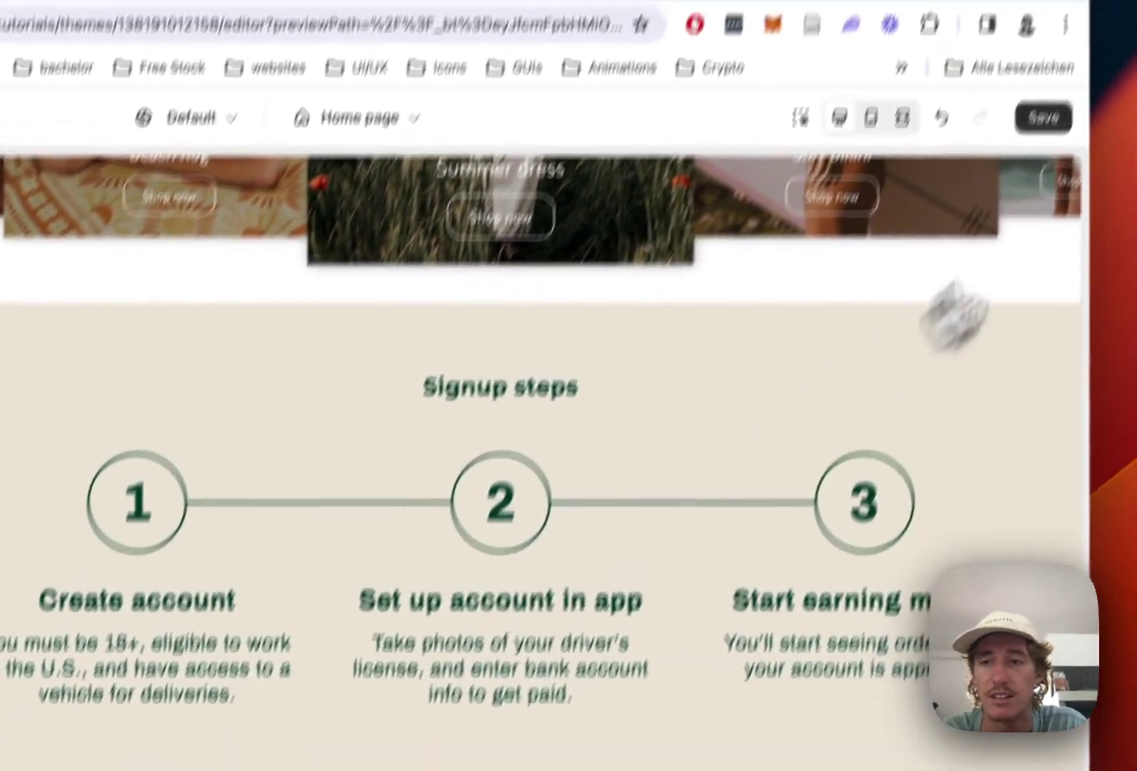
Save, then retitle the first step 'Create an account' and raise its age requirement to 21+
{"action": "left_click", "coordinate": [1043, 117]}
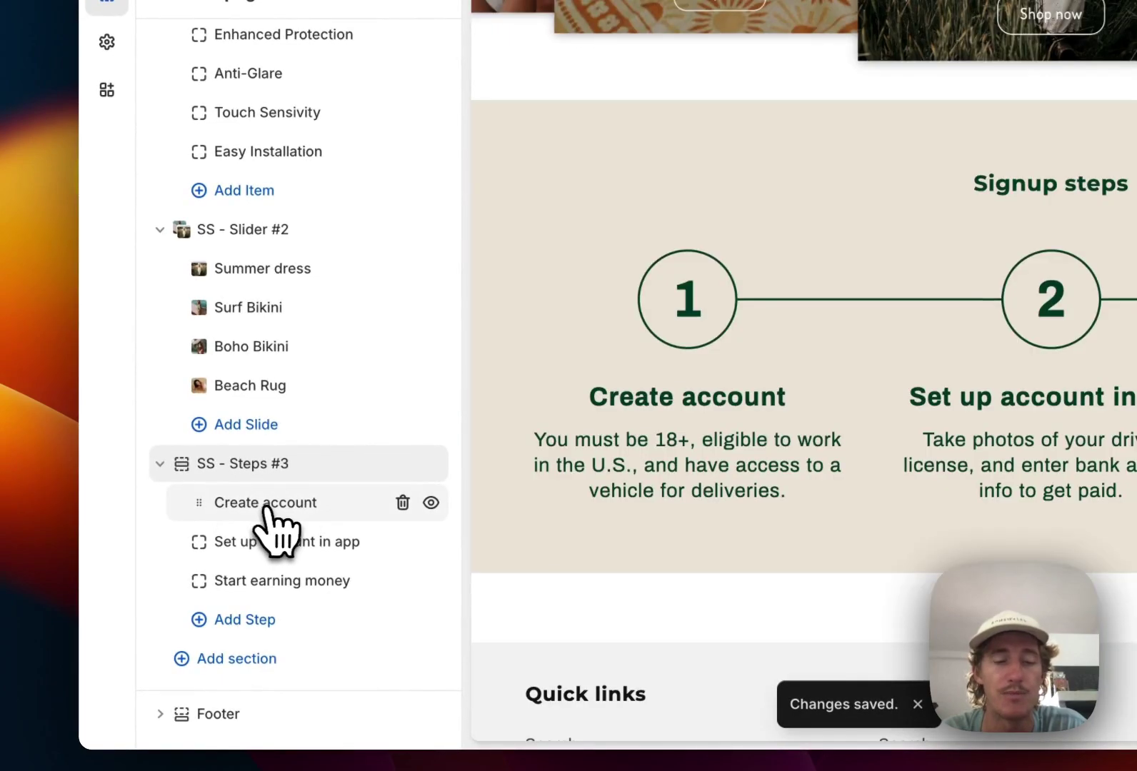
{"action": "left_click", "coordinate": [243, 503]}
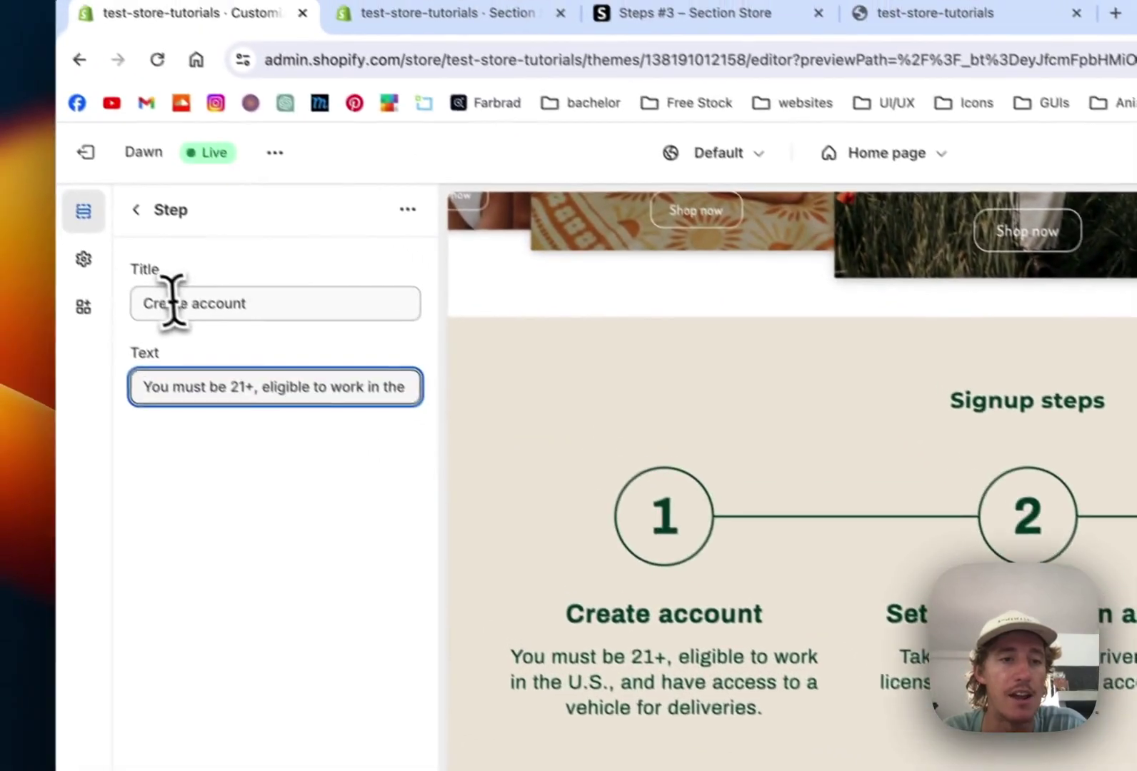
{"action": "left_click", "coordinate": [3, 135]}
{"action": "type", "text": "an"}
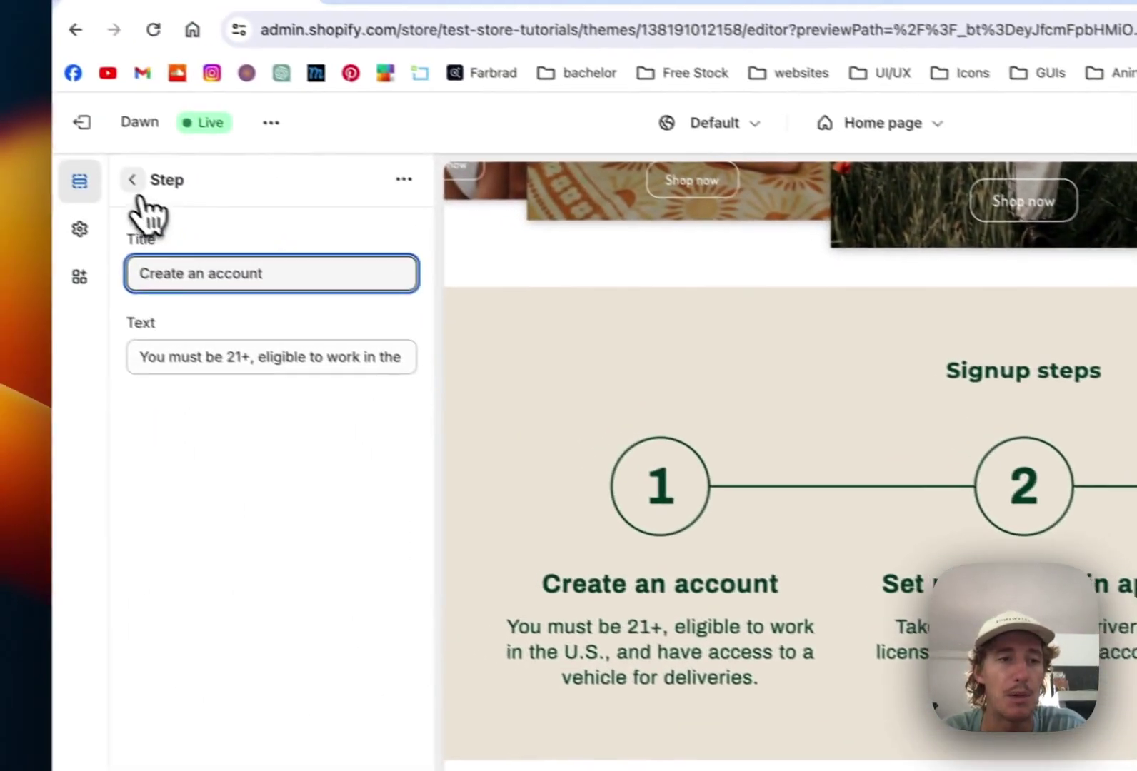
{"action": "left_click", "coordinate": [134, 181]}
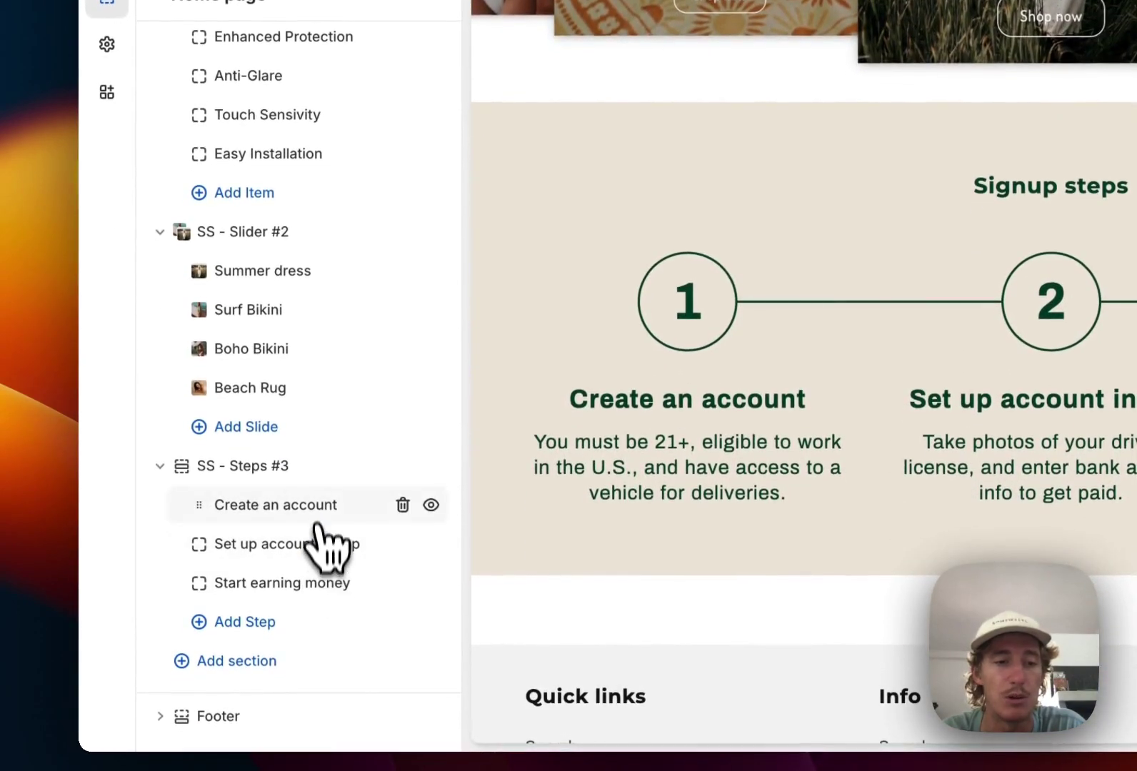
{"action": "left_click", "coordinate": [283, 473]}
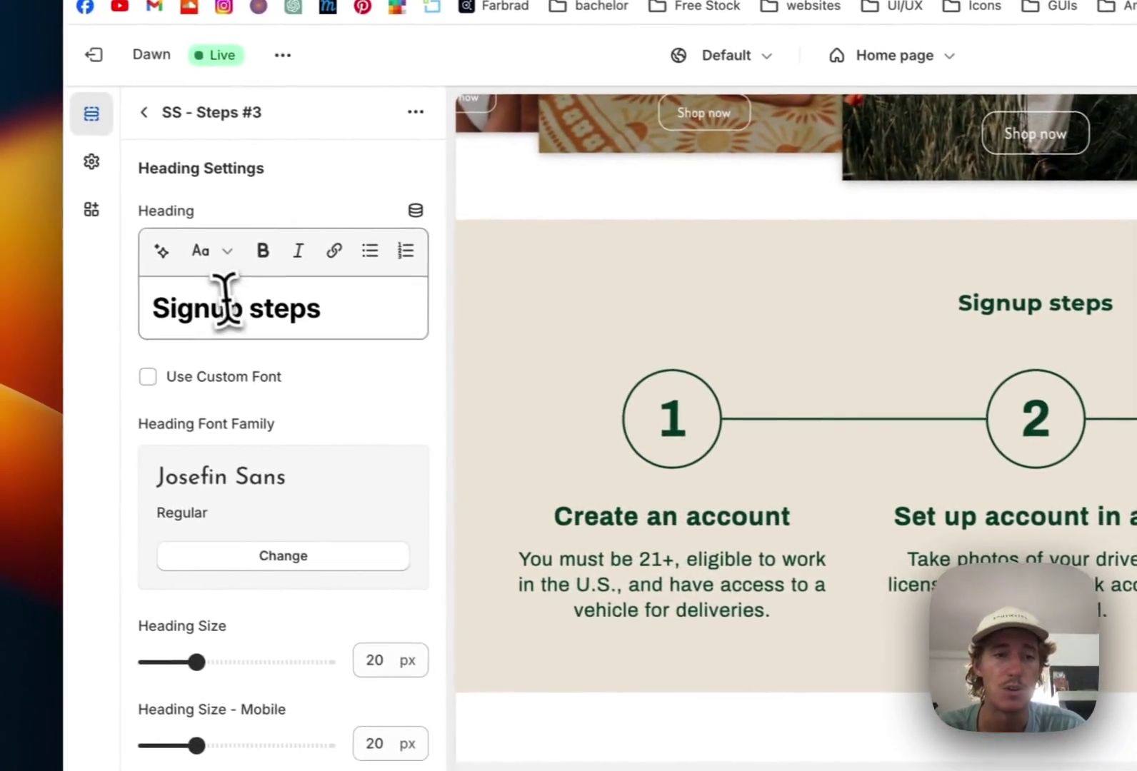
{"action": "left_click", "coordinate": [328, 311]}
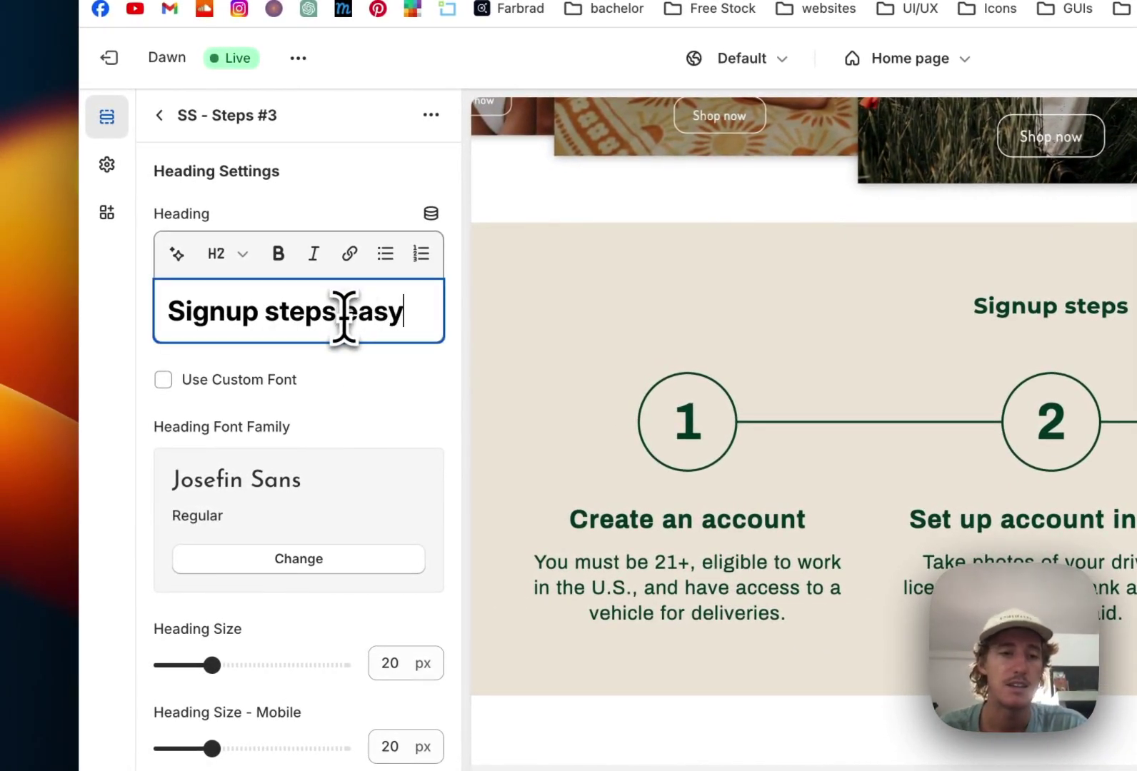
{"action": "type", "text": "easy"}
{"action": "scroll", "coordinate": [348, 348], "scroll_direction": "down", "scroll_amount": 4}
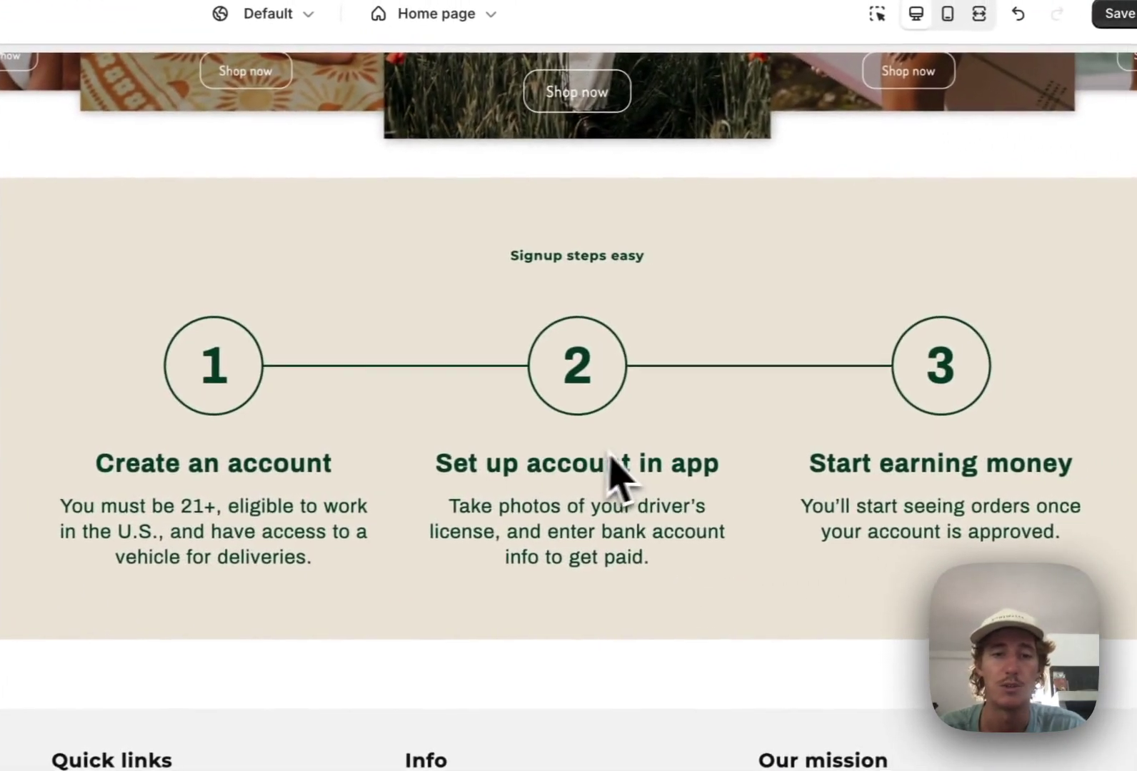
{"action": "scroll", "coordinate": [243, 351], "scroll_direction": "down", "scroll_amount": 5}
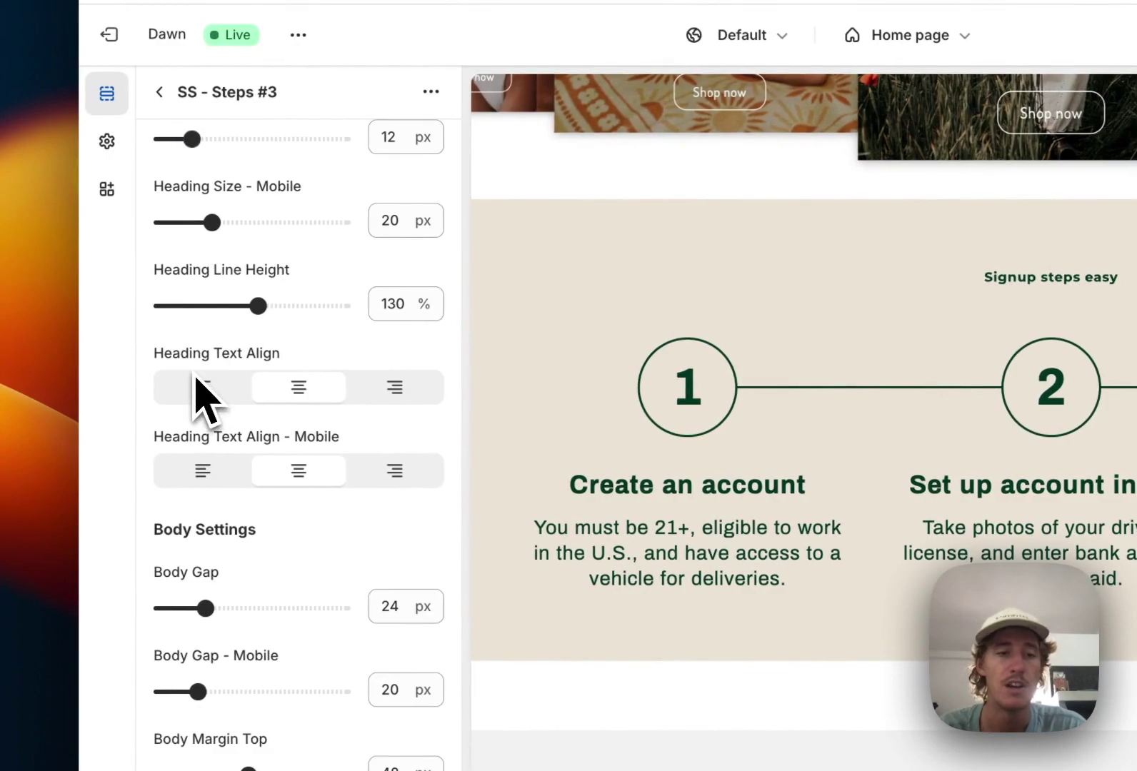
{"action": "left_click", "coordinate": [225, 400]}
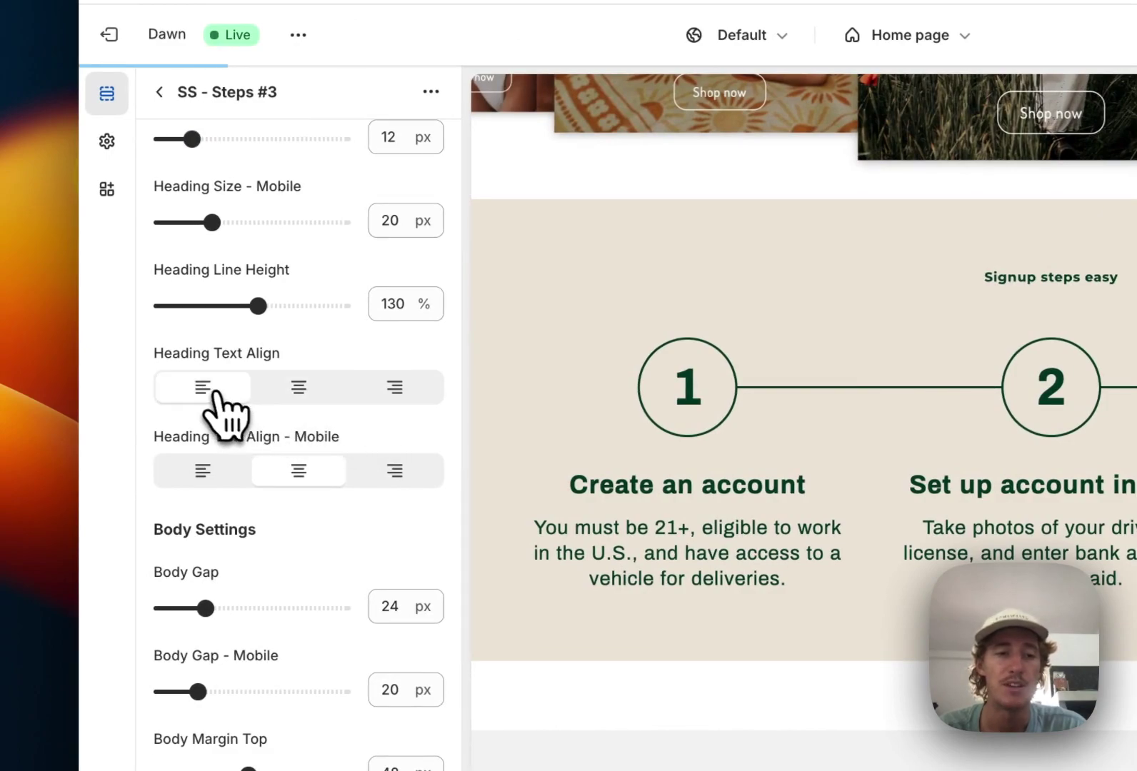
{"action": "left_click", "coordinate": [308, 397]}
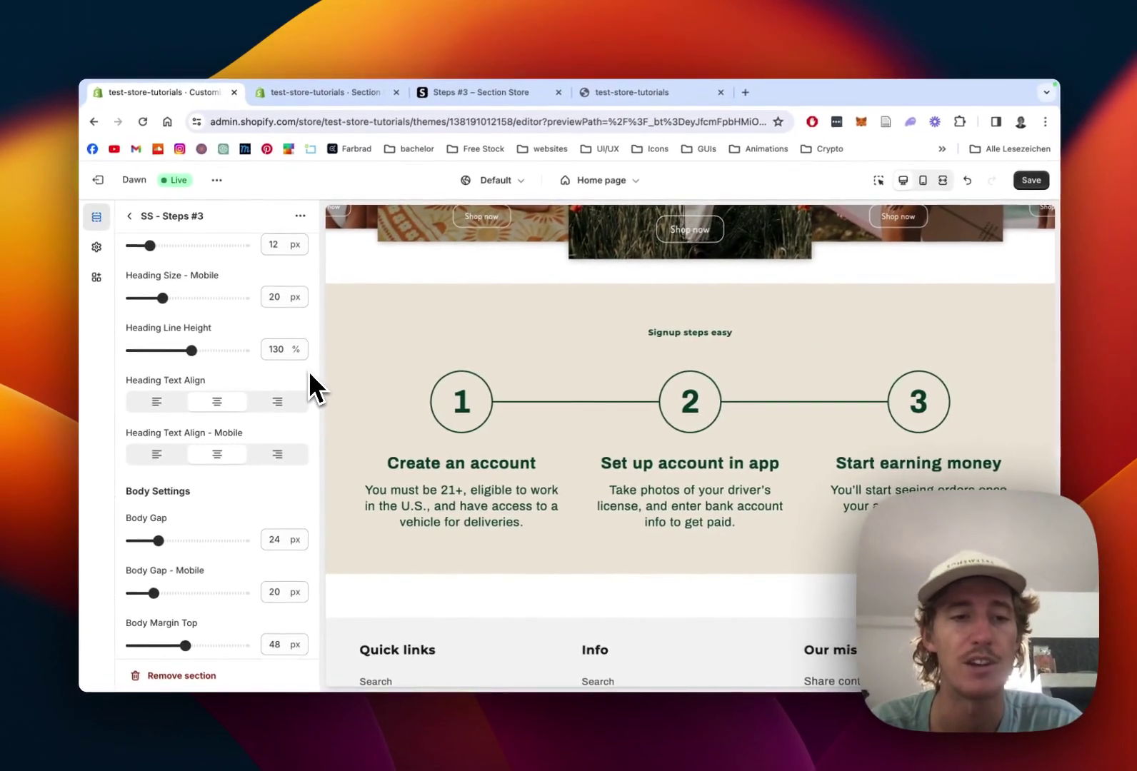
{"action": "scroll", "coordinate": [283, 376], "scroll_direction": "down", "scroll_amount": 1}
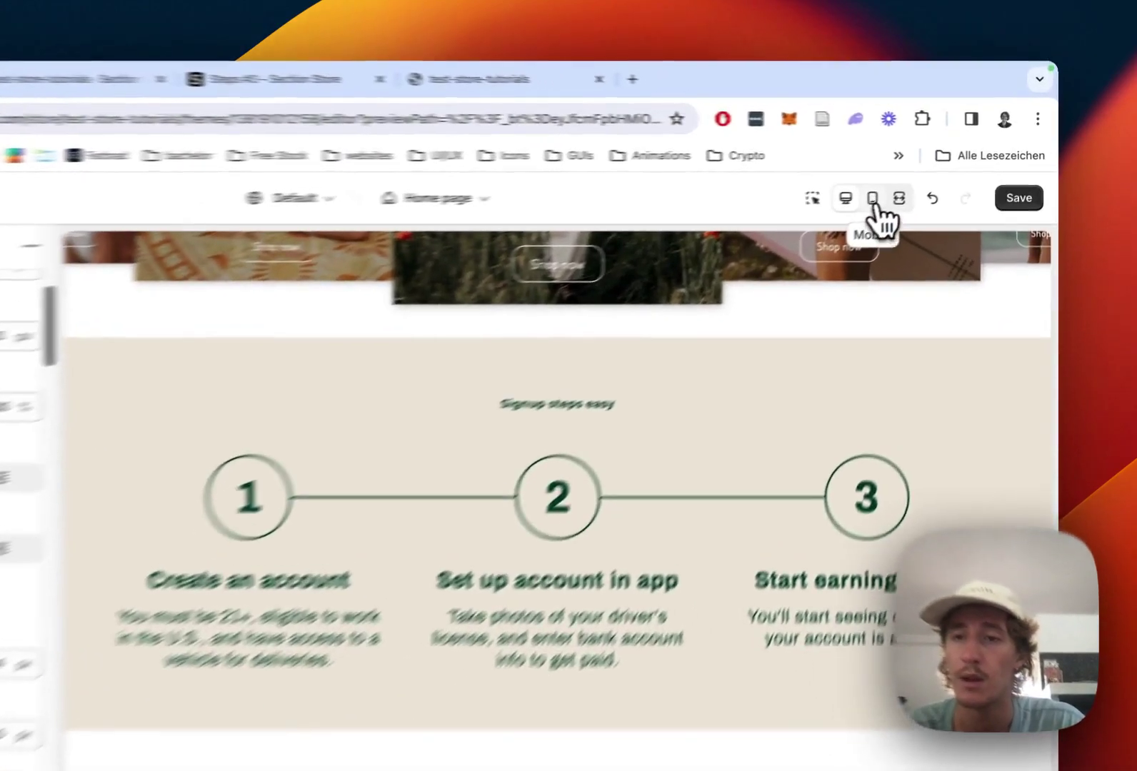
{"action": "left_click", "coordinate": [875, 202]}
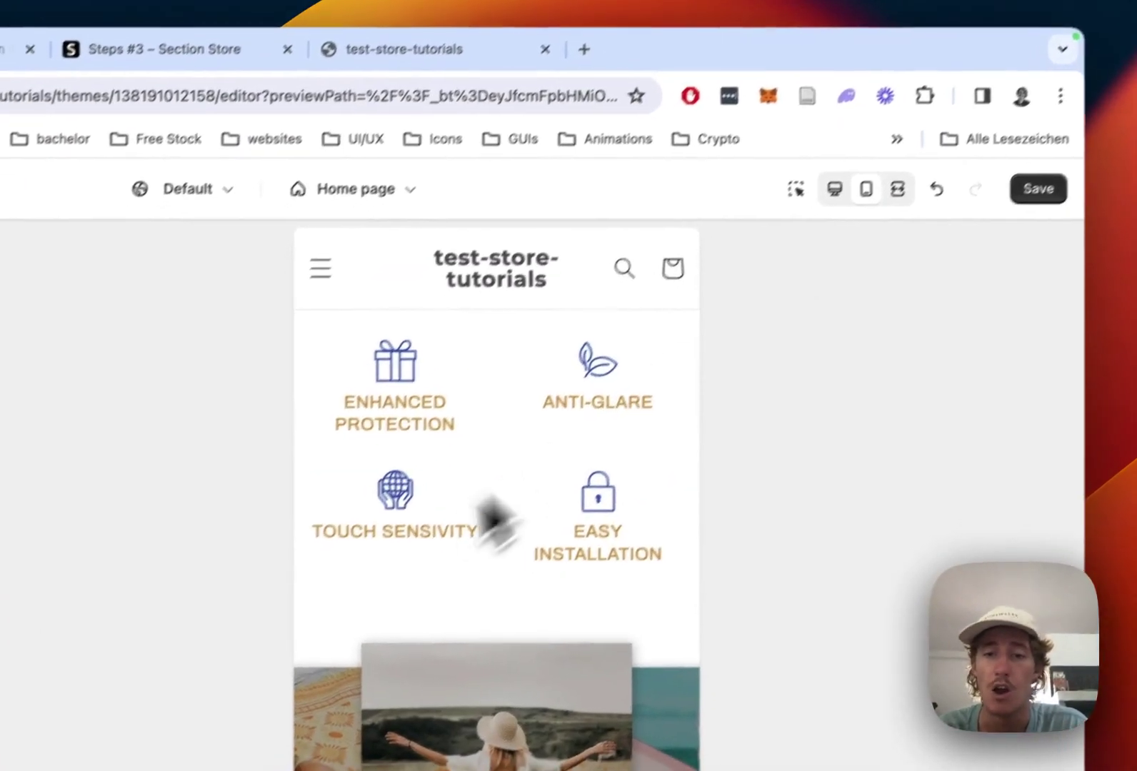
{"action": "scroll", "coordinate": [457, 543], "scroll_direction": "down", "scroll_amount": 5}
{"action": "scroll", "coordinate": [432, 550], "scroll_direction": "up", "scroll_amount": 2}
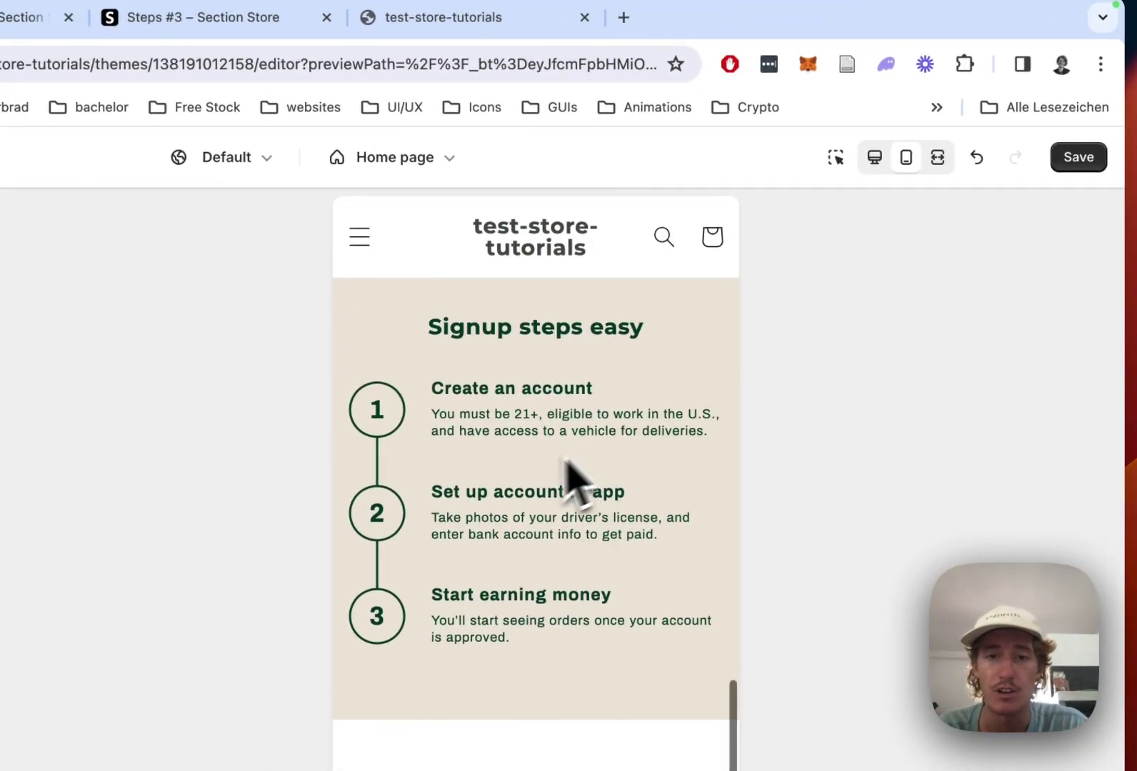
{"action": "left_click", "coordinate": [875, 157]}
{"action": "scroll", "coordinate": [500, 464], "scroll_direction": "down", "scroll_amount": 5}
{"action": "scroll", "coordinate": [357, 572], "scroll_direction": "up", "scroll_amount": 3}
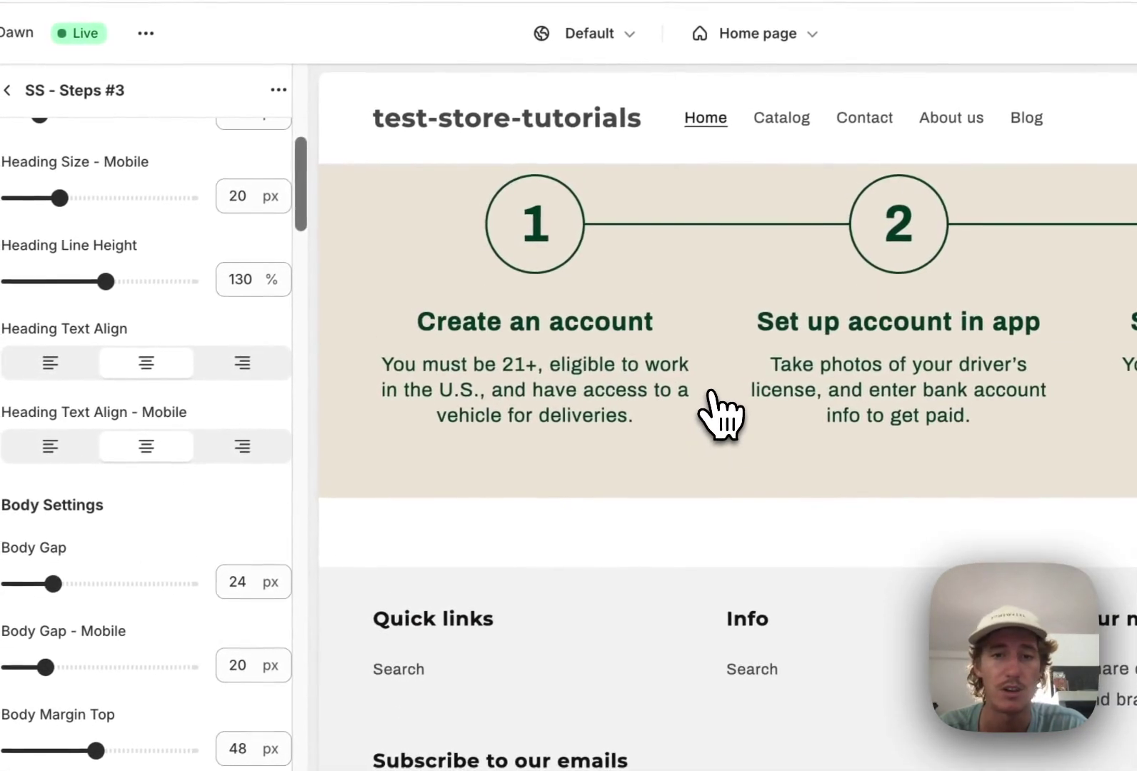
Set the Step Circle Size slider back to 92 px
{"action": "scroll", "coordinate": [710, 400], "scroll_direction": "up", "scroll_amount": 2}
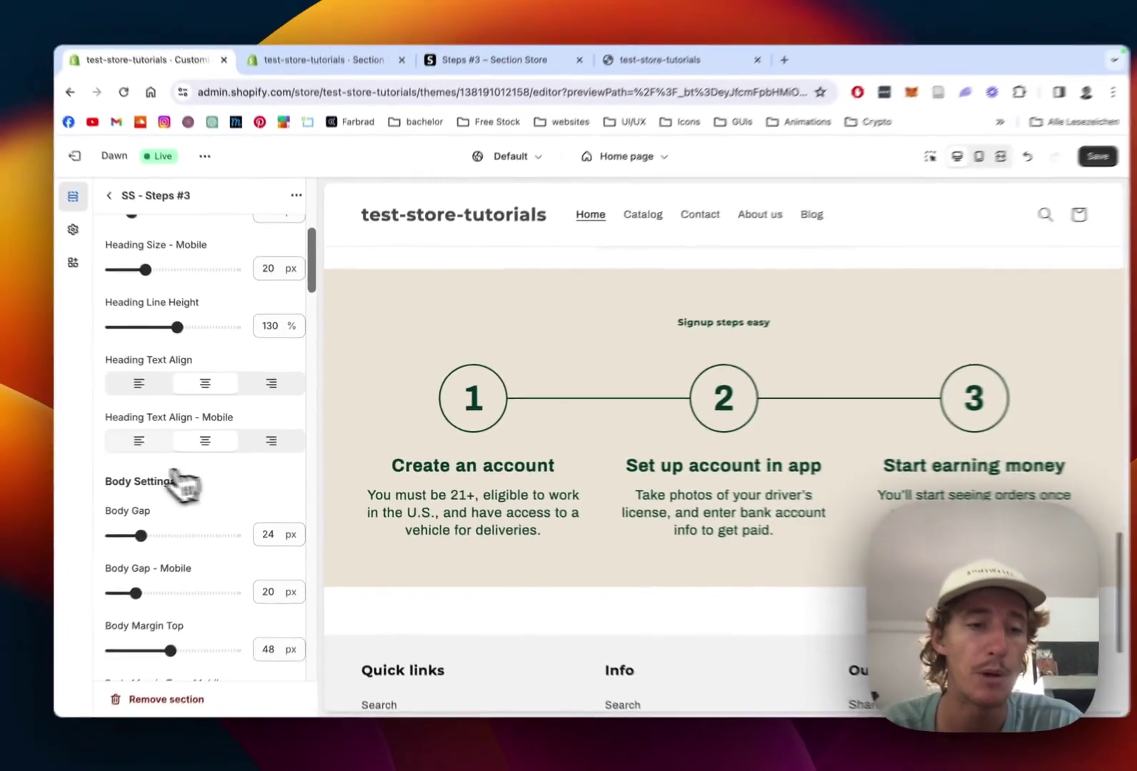
{"action": "scroll", "coordinate": [116, 400], "scroll_direction": "down", "scroll_amount": 5}
{"action": "scroll", "coordinate": [200, 411], "scroll_direction": "down", "scroll_amount": 3}
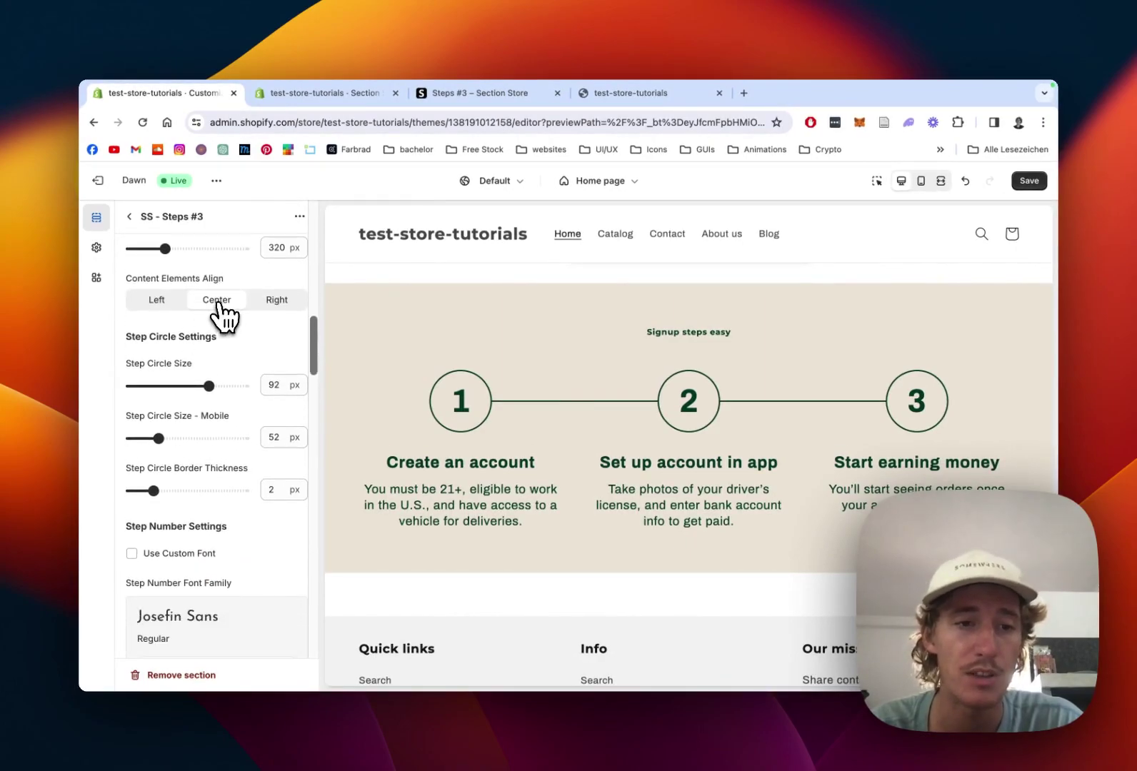
{"action": "left_click_drag", "start_coordinate": [208, 386], "coordinate": [196, 386]}
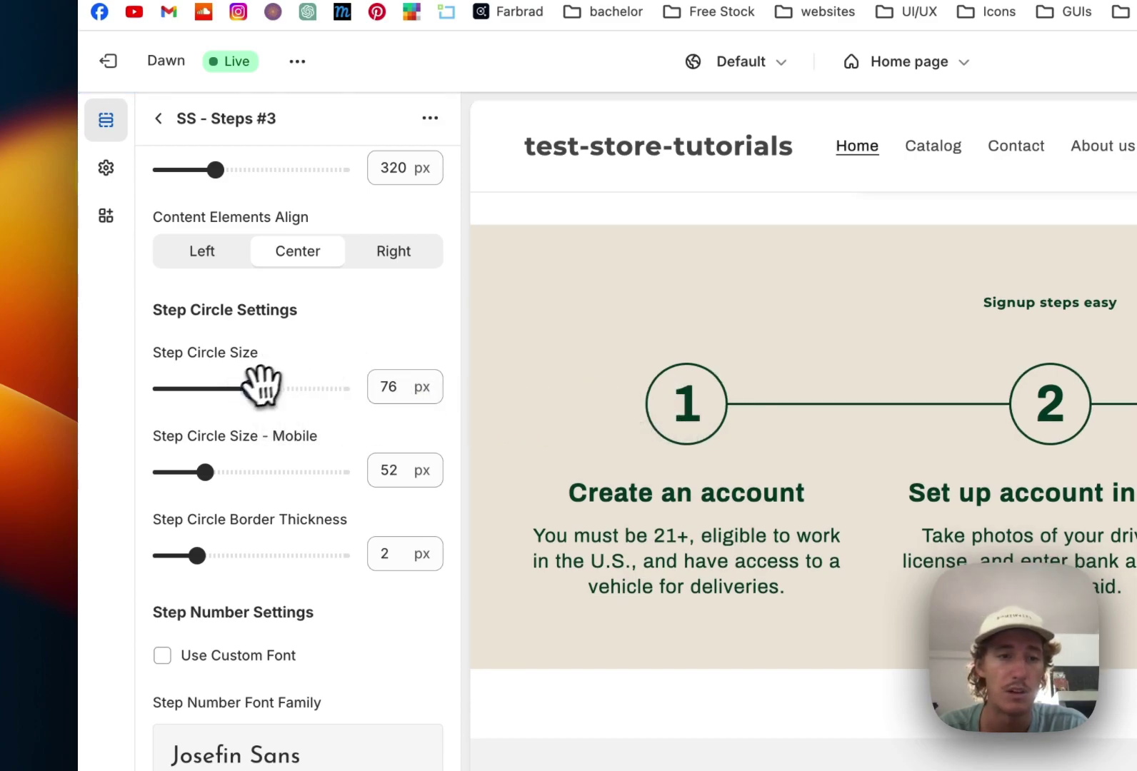
{"action": "left_click_drag", "start_coordinate": [283, 391], "coordinate": [285, 391]}
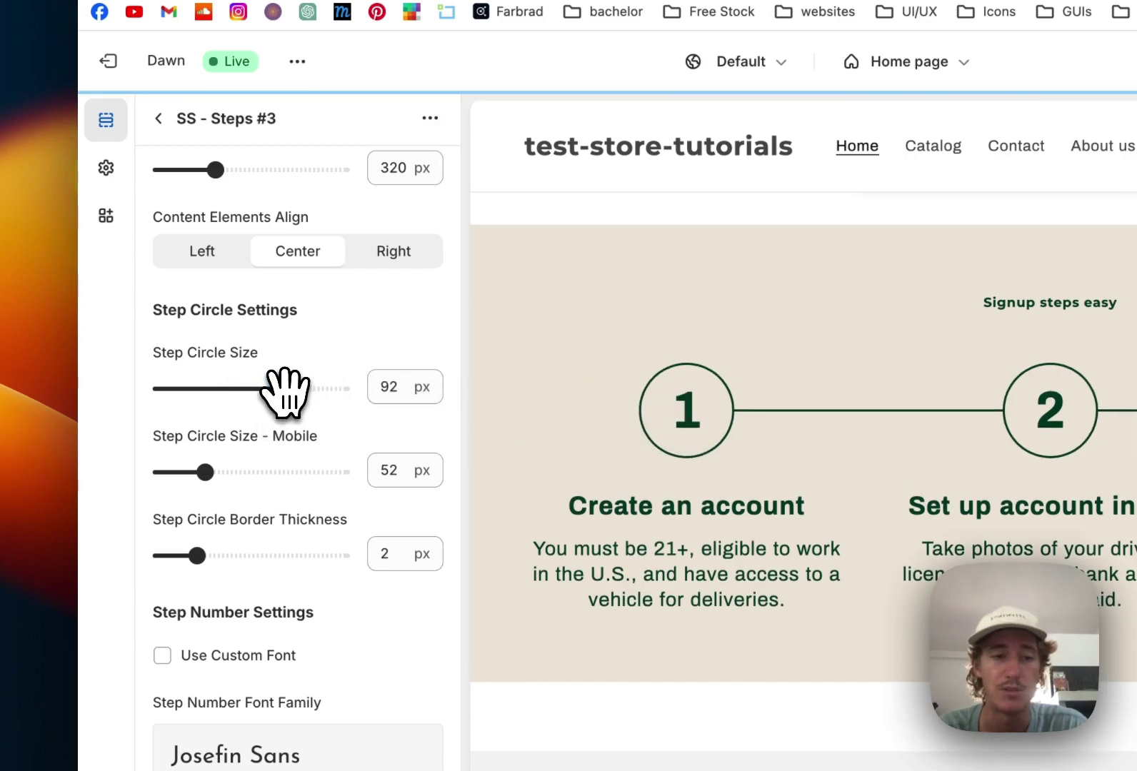
Leave Use Custom Font off and reduce Step Number Size from 48 to 42 px
{"action": "scroll", "coordinate": [284, 393], "scroll_direction": "down", "scroll_amount": 5}
{"action": "left_click", "coordinate": [163, 345]}
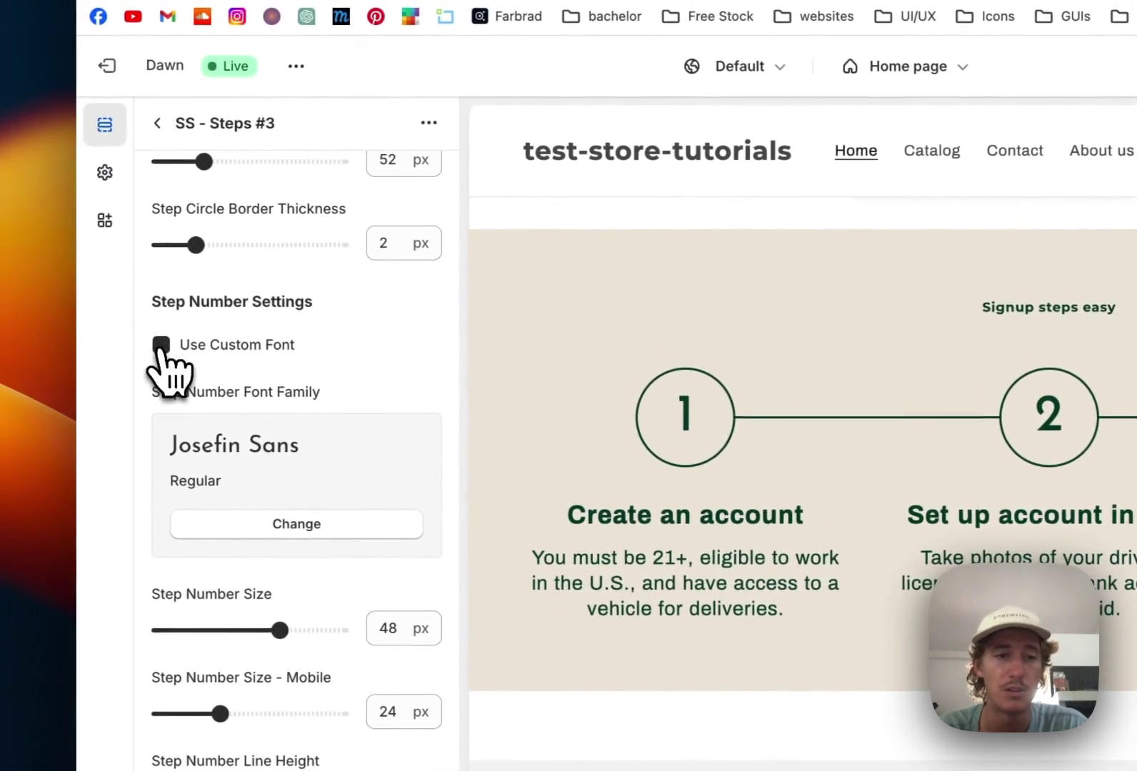
{"action": "left_click", "coordinate": [163, 346]}
{"action": "scroll", "coordinate": [279, 286], "scroll_direction": "down", "scroll_amount": 5}
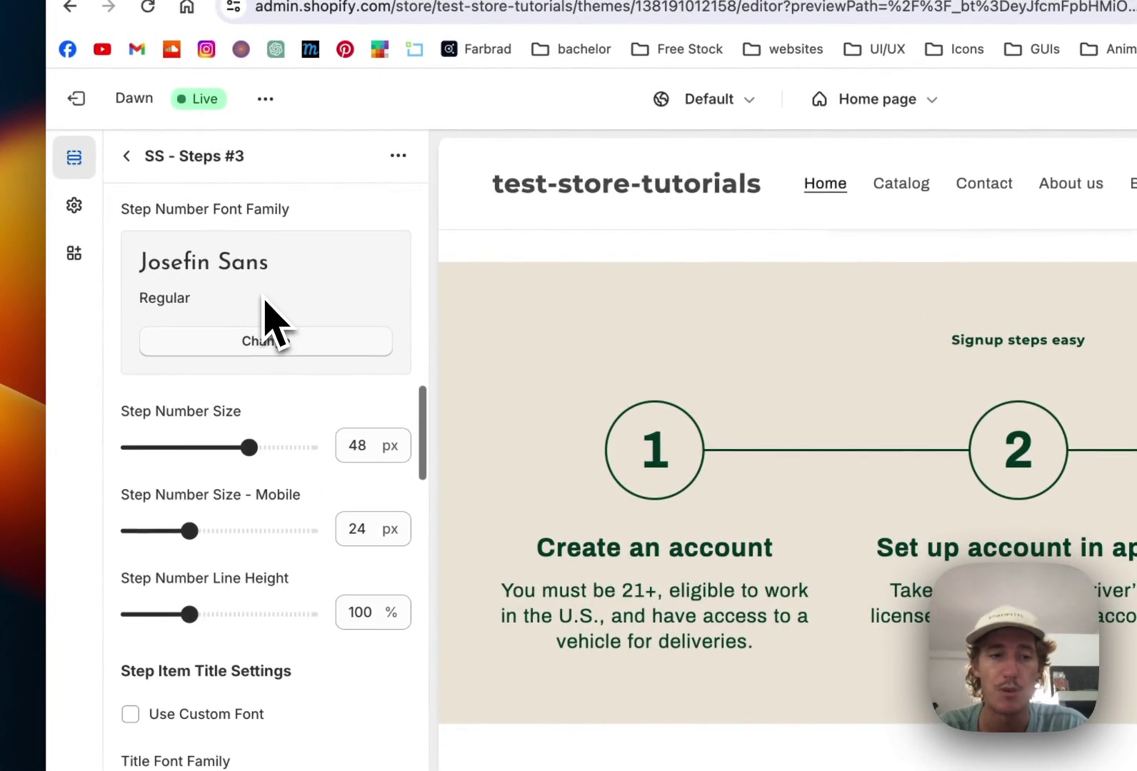
{"action": "left_click_drag", "start_coordinate": [259, 444], "coordinate": [235, 444]}
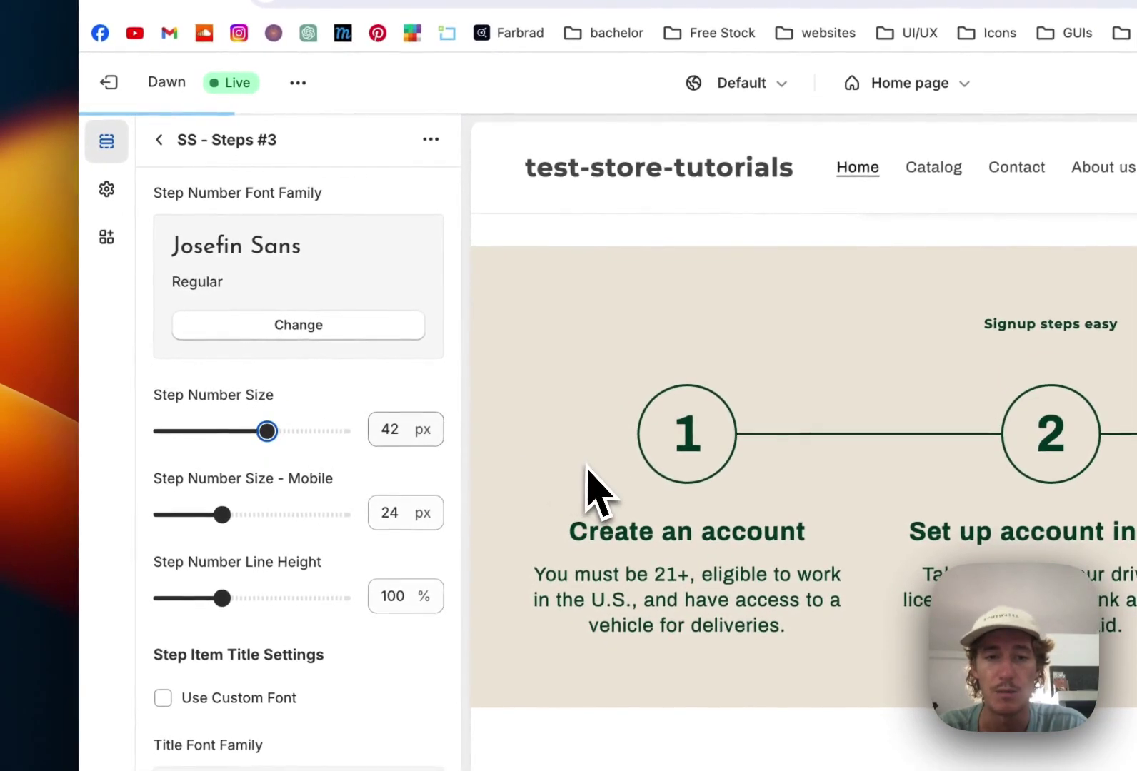
{"action": "scroll", "coordinate": [315, 330], "scroll_direction": "down", "scroll_amount": 10}
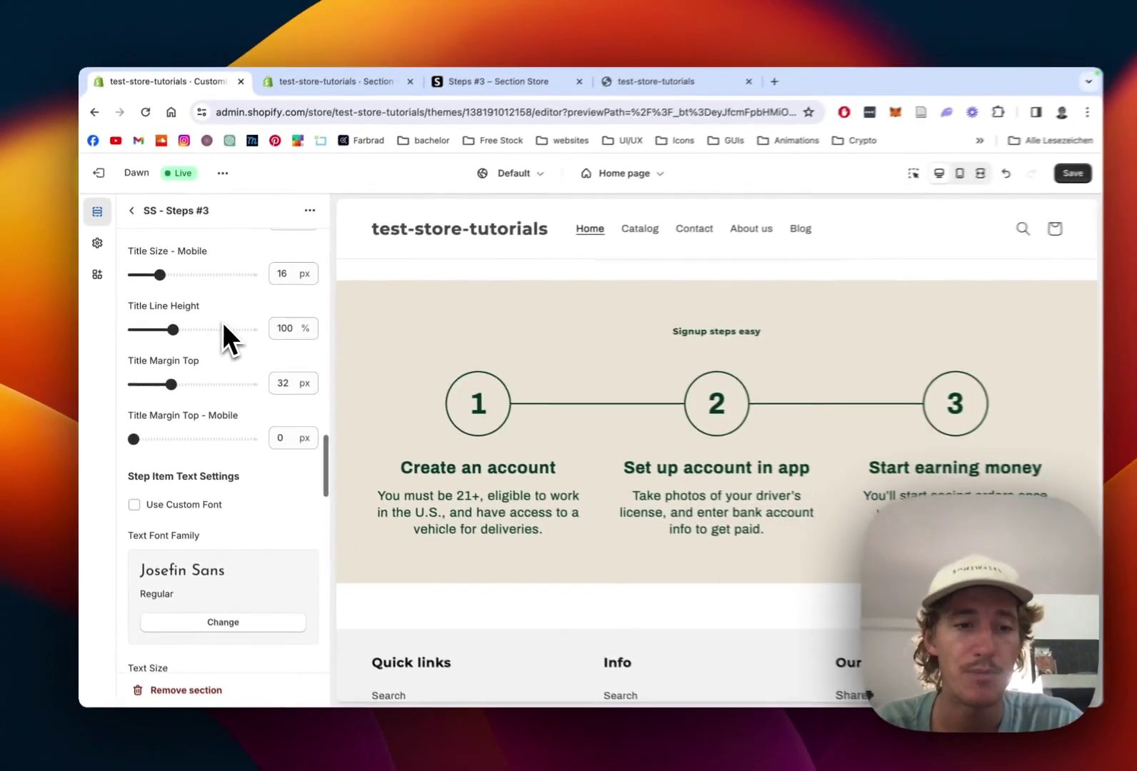
{"action": "scroll", "coordinate": [217, 330], "scroll_direction": "down", "scroll_amount": 4}
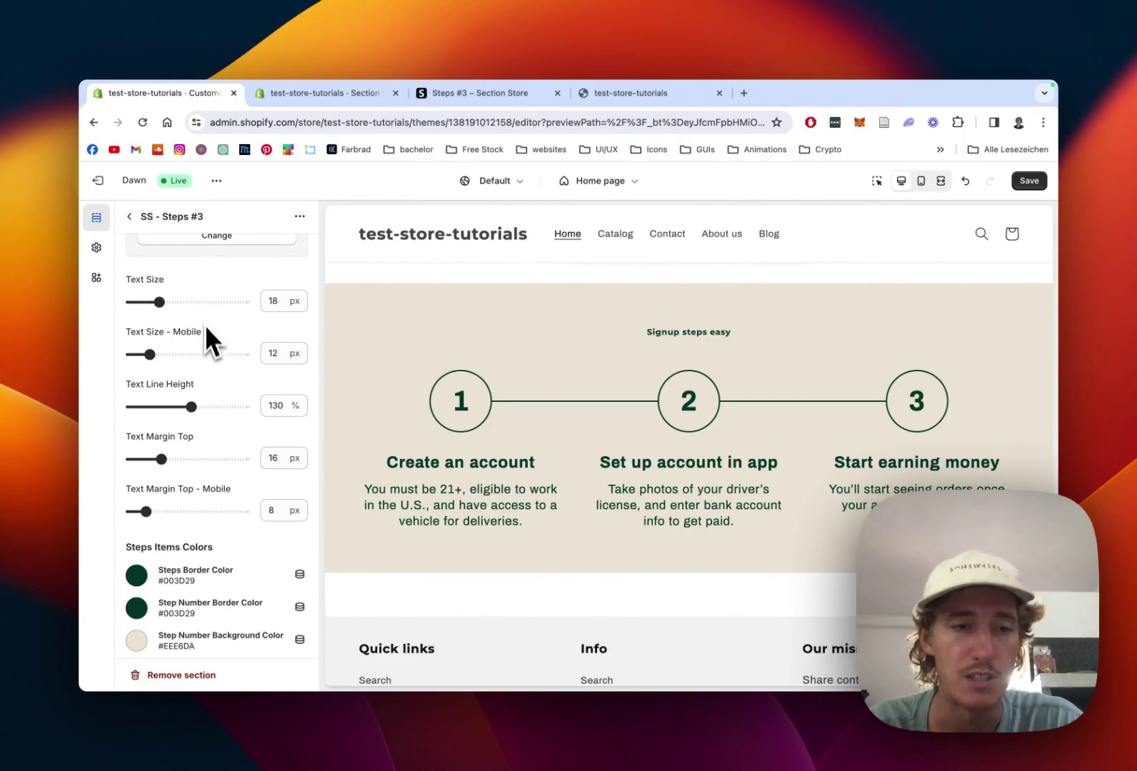
{"action": "scroll", "coordinate": [206, 334], "scroll_direction": "up", "scroll_amount": 2}
{"action": "scroll", "coordinate": [212, 350], "scroll_direction": "down", "scroll_amount": 5}
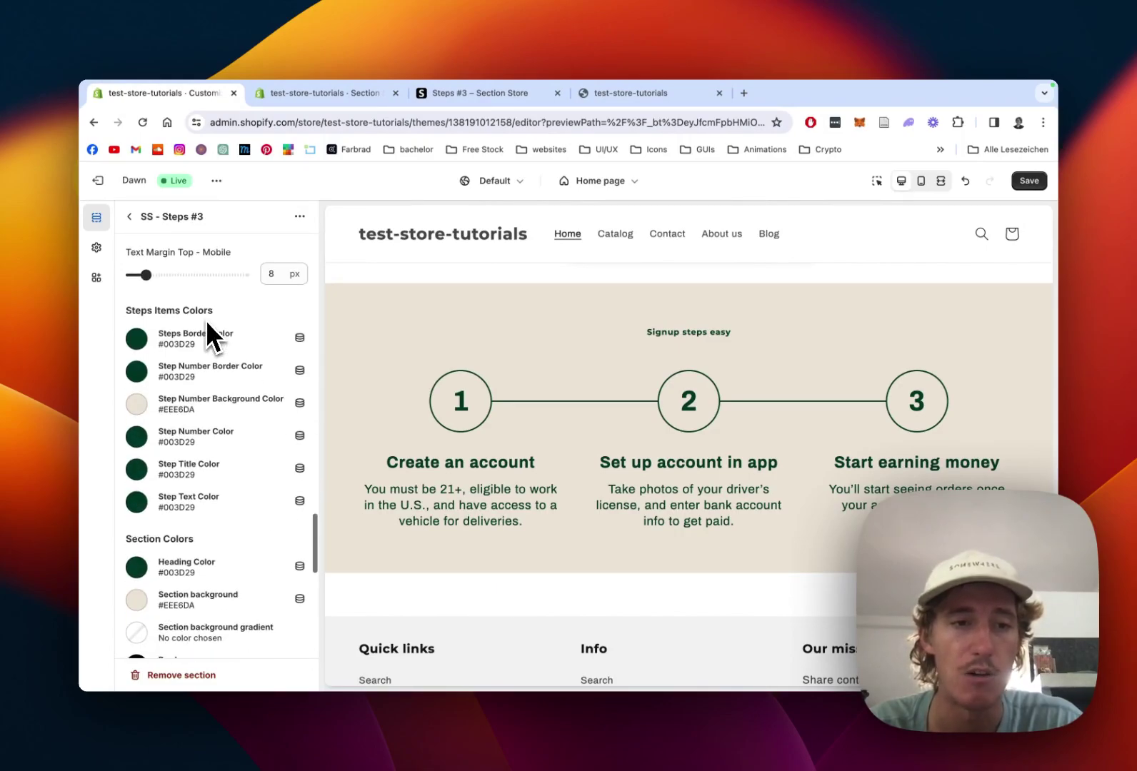
Colour the connecting lines #FFC574, and the circle borders and step numbers #CC903C
{"action": "left_click", "coordinate": [147, 341]}
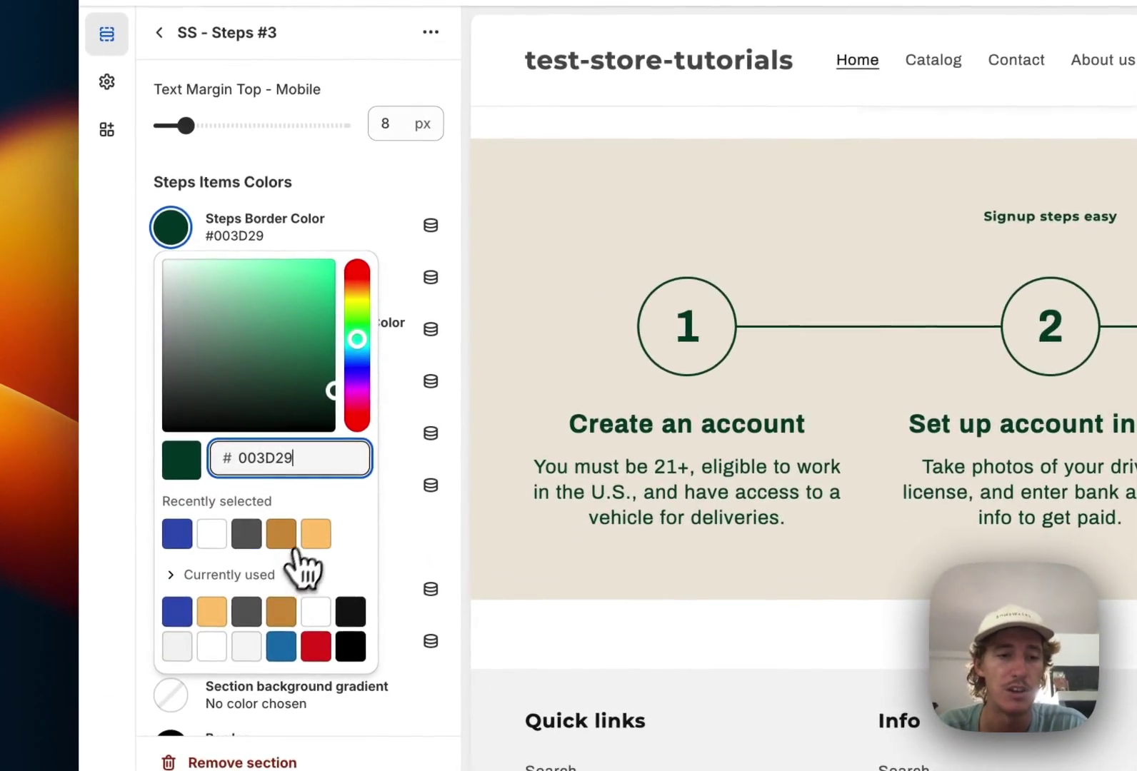
{"action": "left_click", "coordinate": [227, 530]}
{"action": "left_click", "coordinate": [455, 495]}
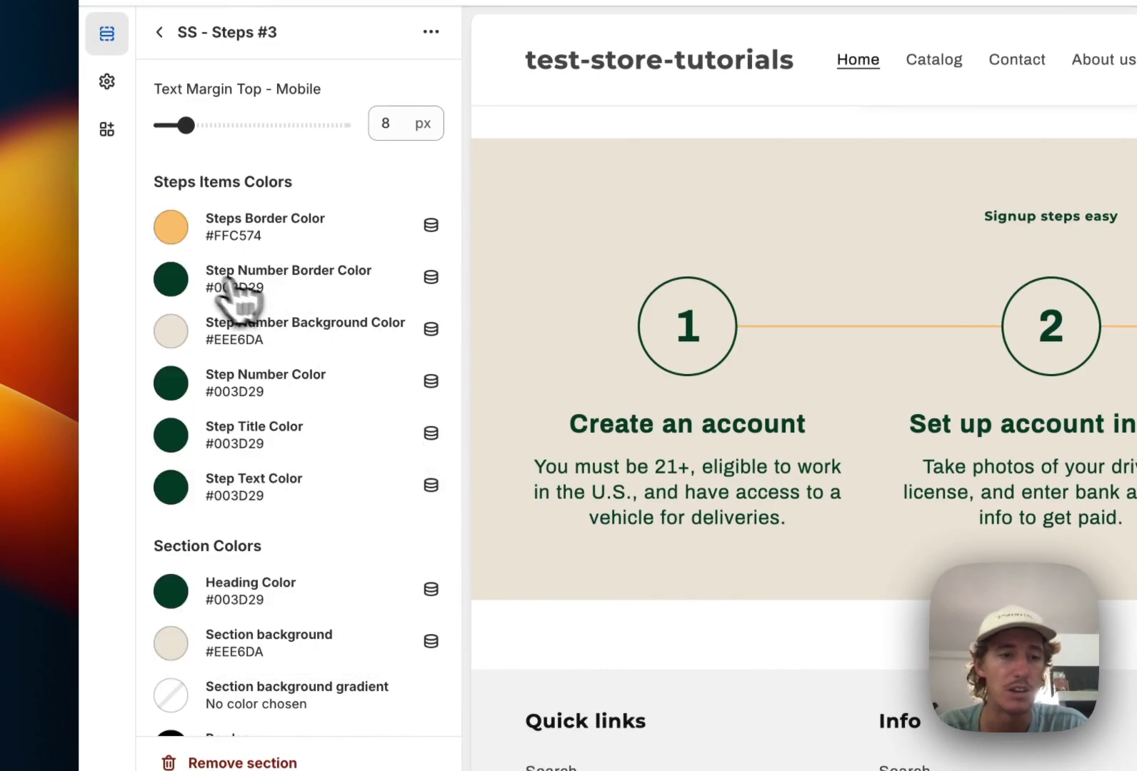
{"action": "left_click", "coordinate": [172, 280]}
{"action": "left_click", "coordinate": [296, 597]}
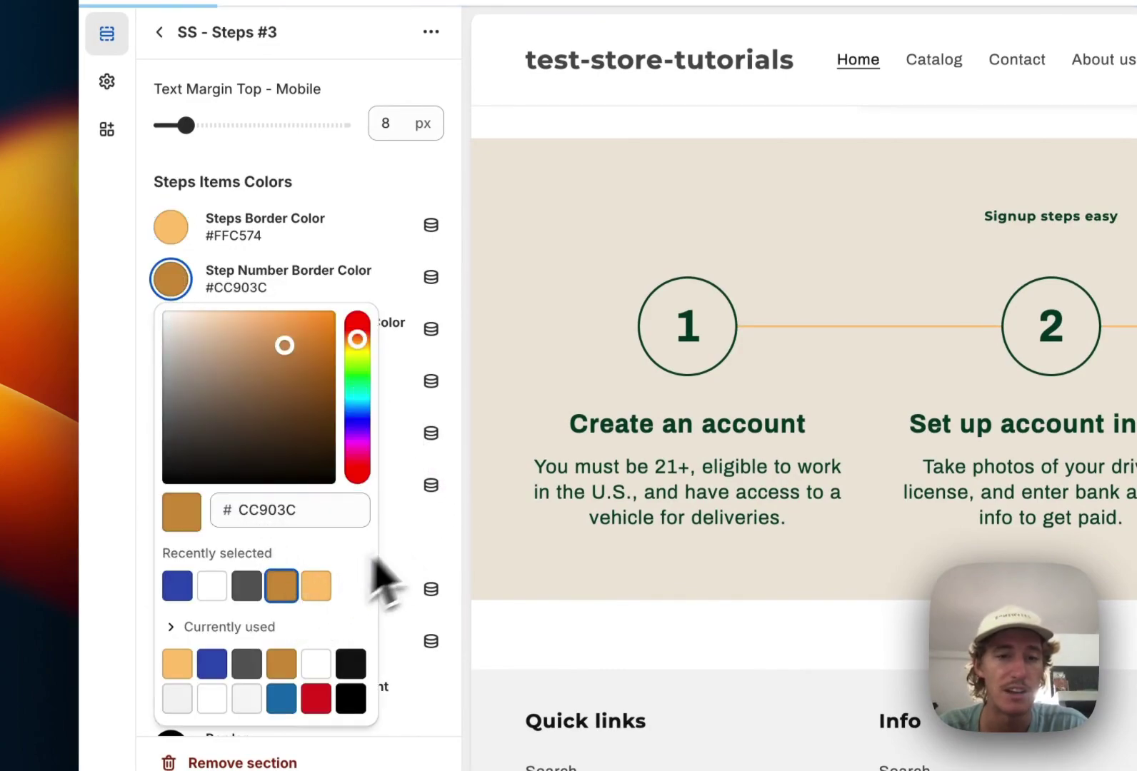
{"action": "left_click", "coordinate": [439, 565]}
{"action": "left_click", "coordinate": [175, 388]}
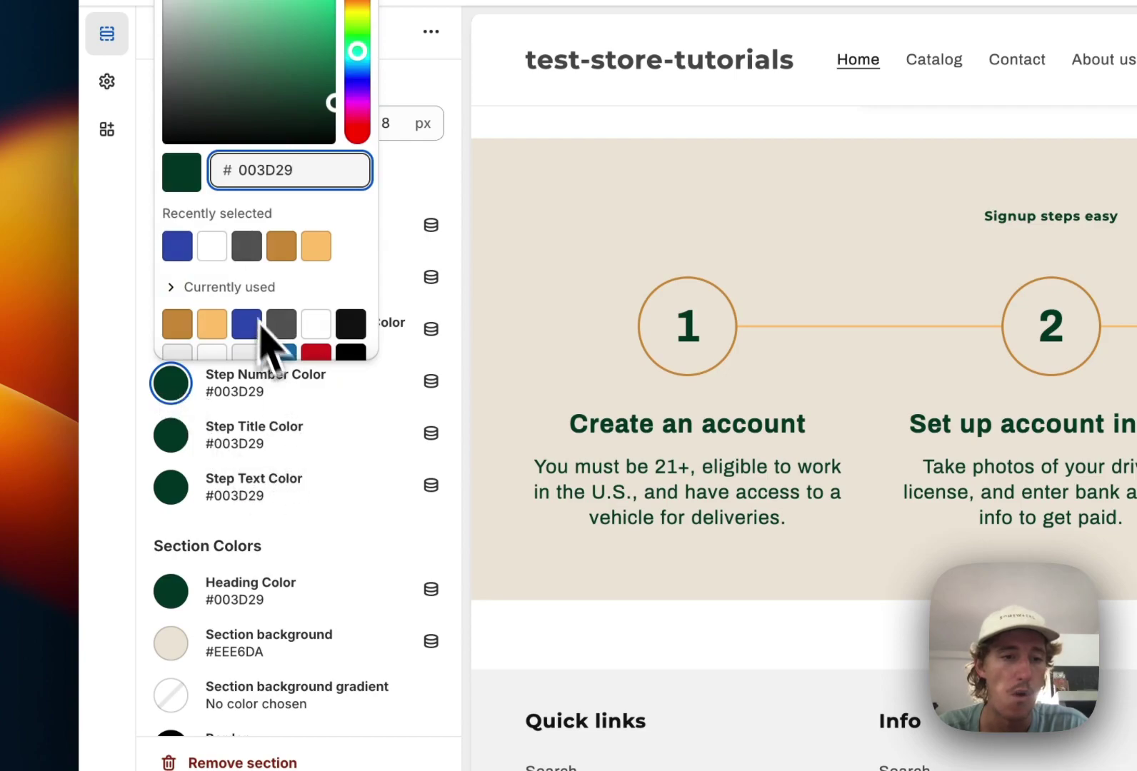
{"action": "left_click", "coordinate": [213, 325]}
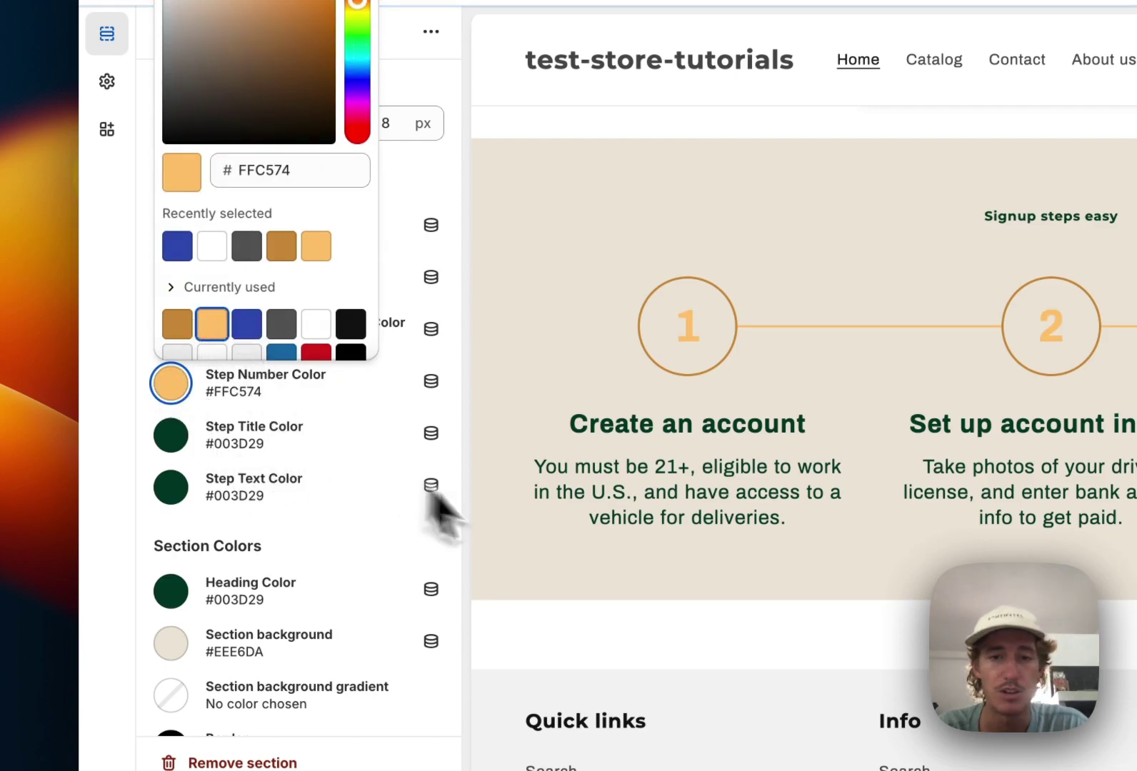
{"action": "left_click", "coordinate": [482, 510]}
Make the heading #FFC574, step titles #CC903C and step description text #3A3A3A
{"action": "left_click", "coordinate": [184, 593]}
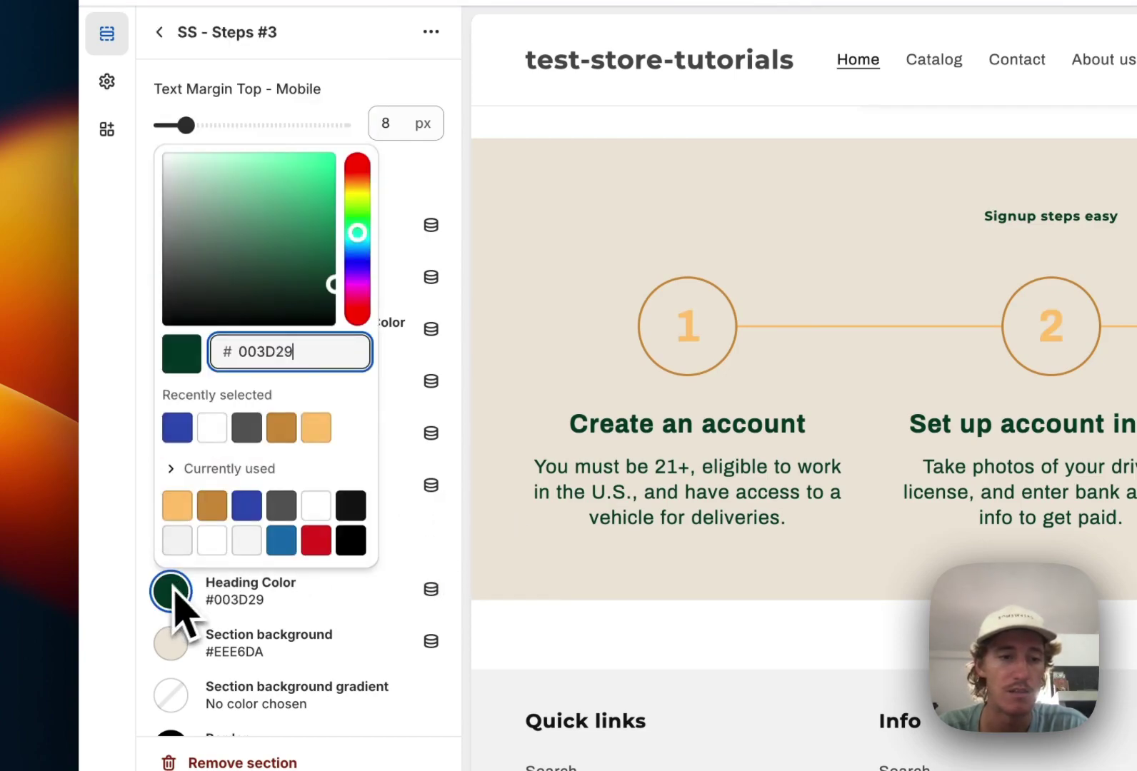
{"action": "left_click", "coordinate": [178, 509]}
{"action": "left_click", "coordinate": [468, 564]}
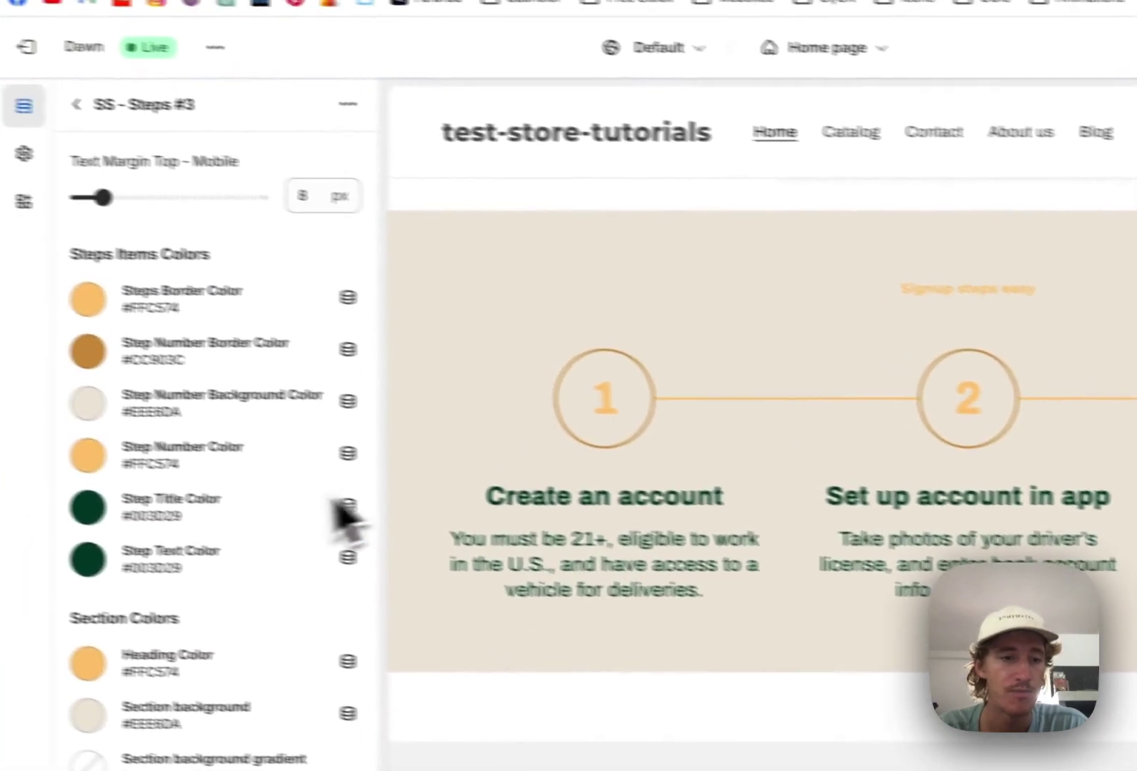
{"action": "left_click", "coordinate": [165, 436]}
{"action": "left_click", "coordinate": [212, 432]}
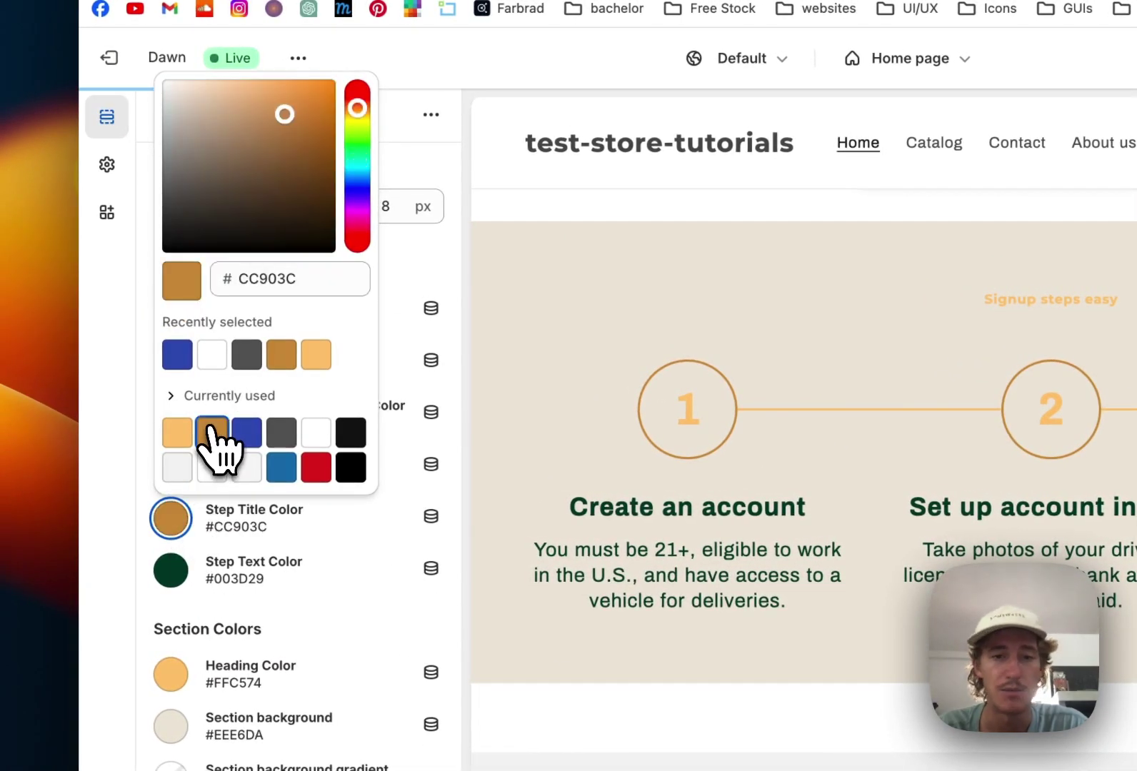
{"action": "left_click", "coordinate": [171, 570]}
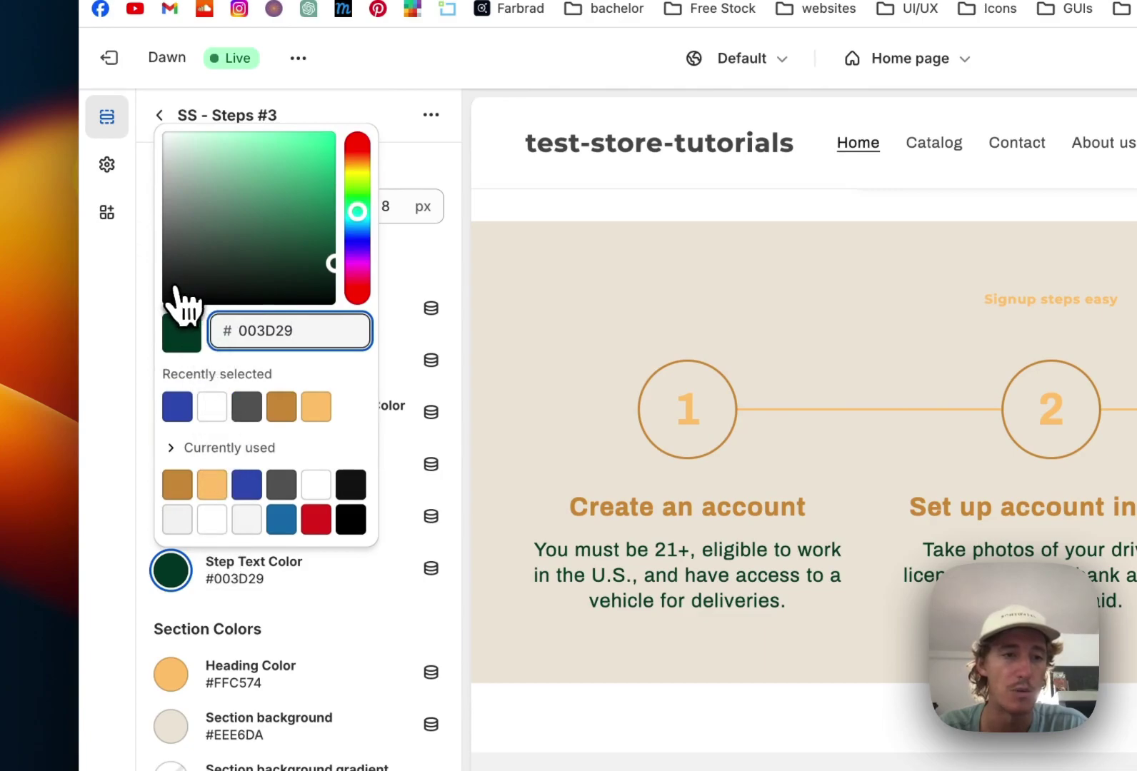
{"action": "type", "text": "3A3A3A"}
{"action": "left_click", "coordinate": [145, 275]}
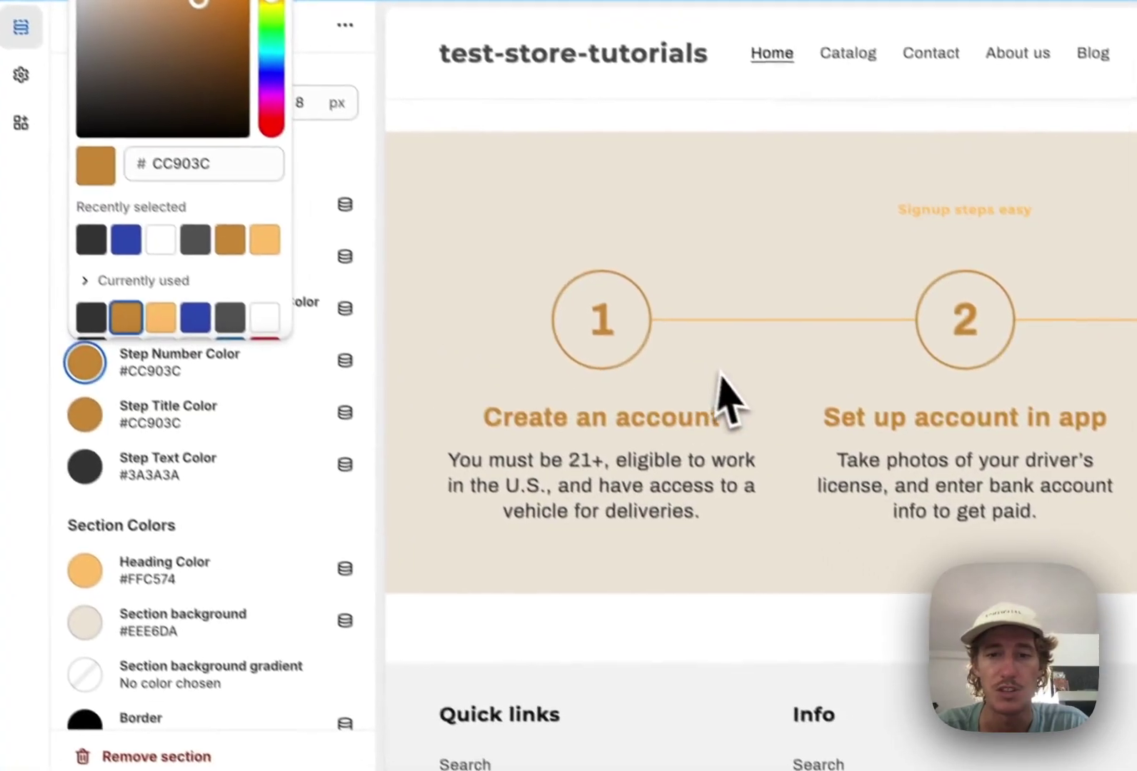
{"action": "left_click", "coordinate": [452, 628]}
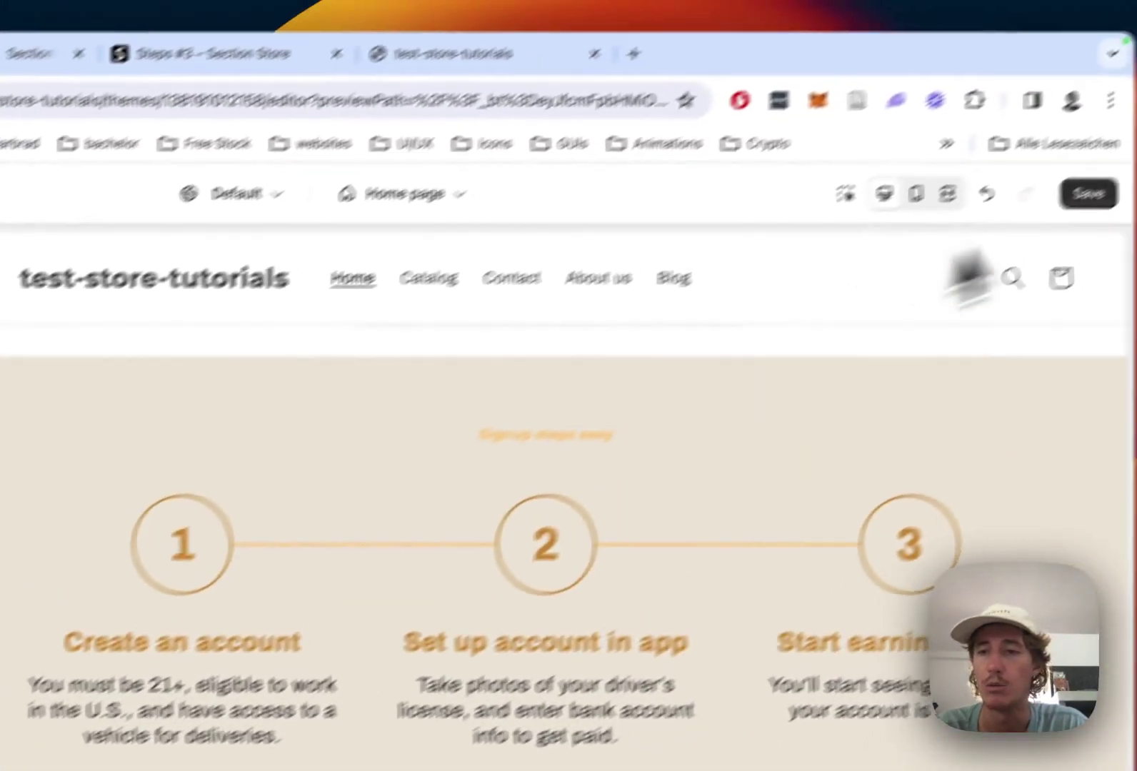
Save the orange and brown Steps #3 colour changes in the theme editor
{"action": "left_click", "coordinate": [1088, 193]}
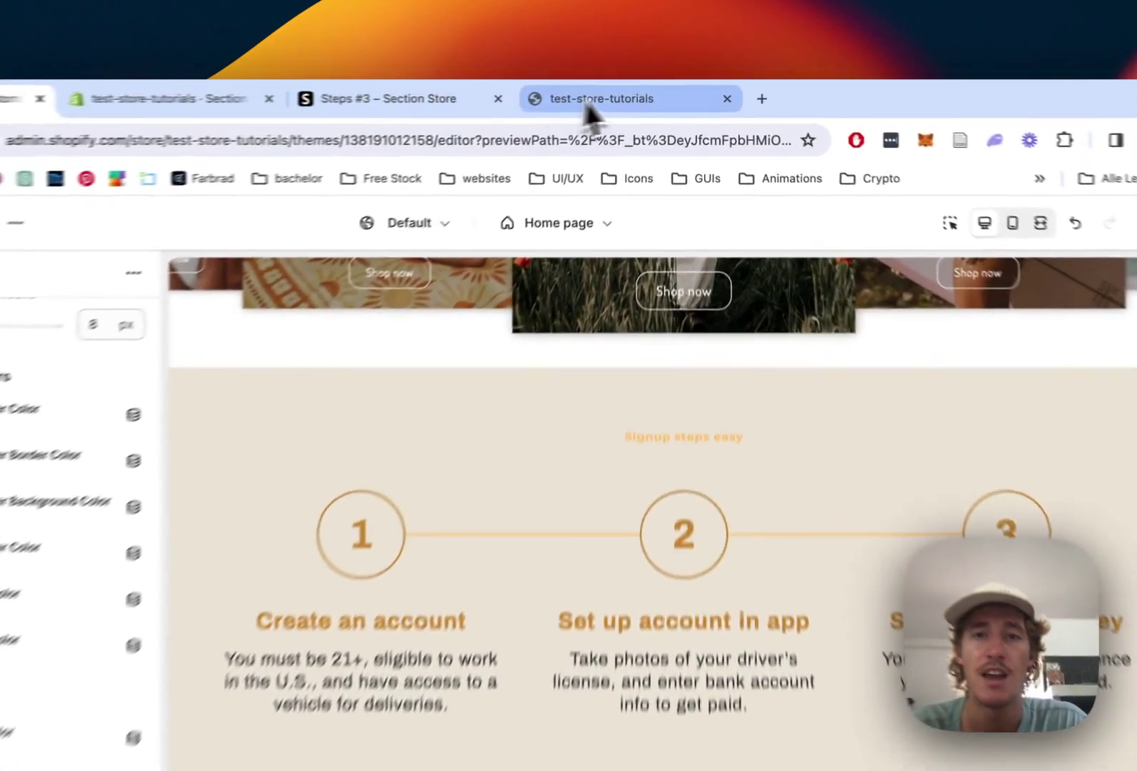
Open the test-store-tutorials storefront and scroll to the recoloured Signup steps easy section
{"action": "left_click", "coordinate": [620, 94]}
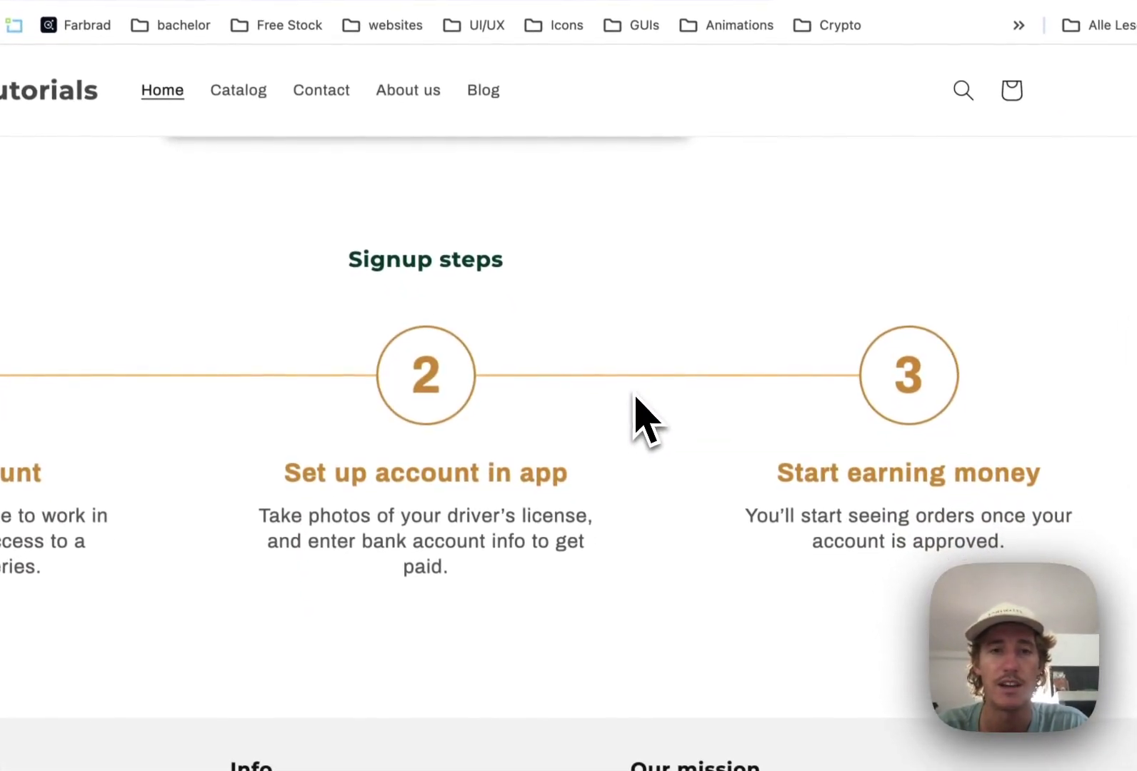
{"action": "scroll", "coordinate": [640, 405], "scroll_direction": "up", "scroll_amount": 10}
{"action": "scroll", "coordinate": [642, 393], "scroll_direction": "down", "scroll_amount": 10}
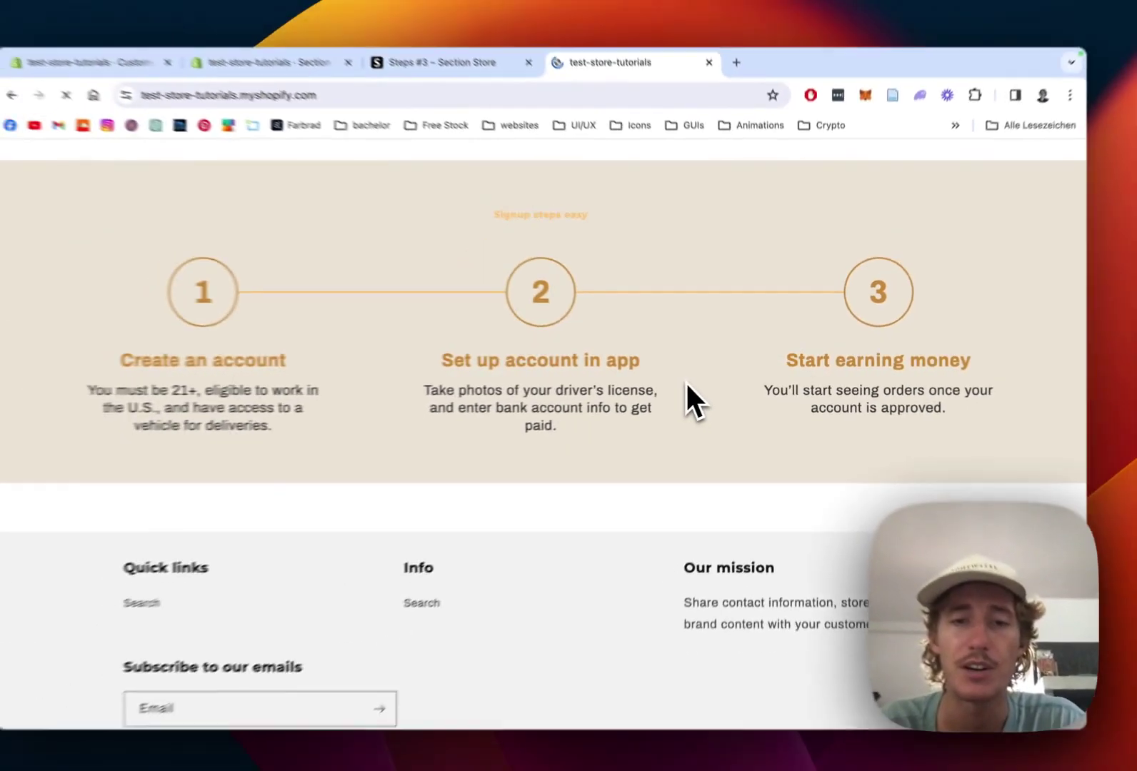
{"action": "scroll", "coordinate": [697, 380], "scroll_direction": "up", "scroll_amount": 2}
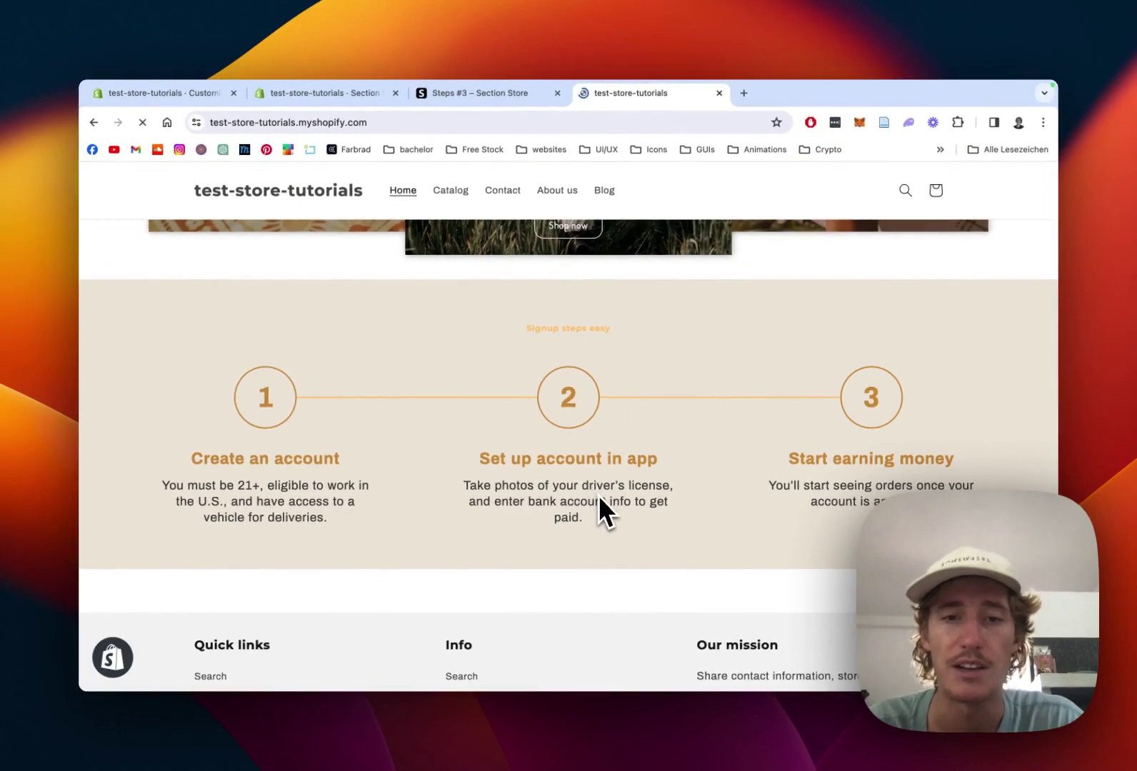
{"action": "scroll", "coordinate": [600, 496], "scroll_direction": "up", "scroll_amount": 1}
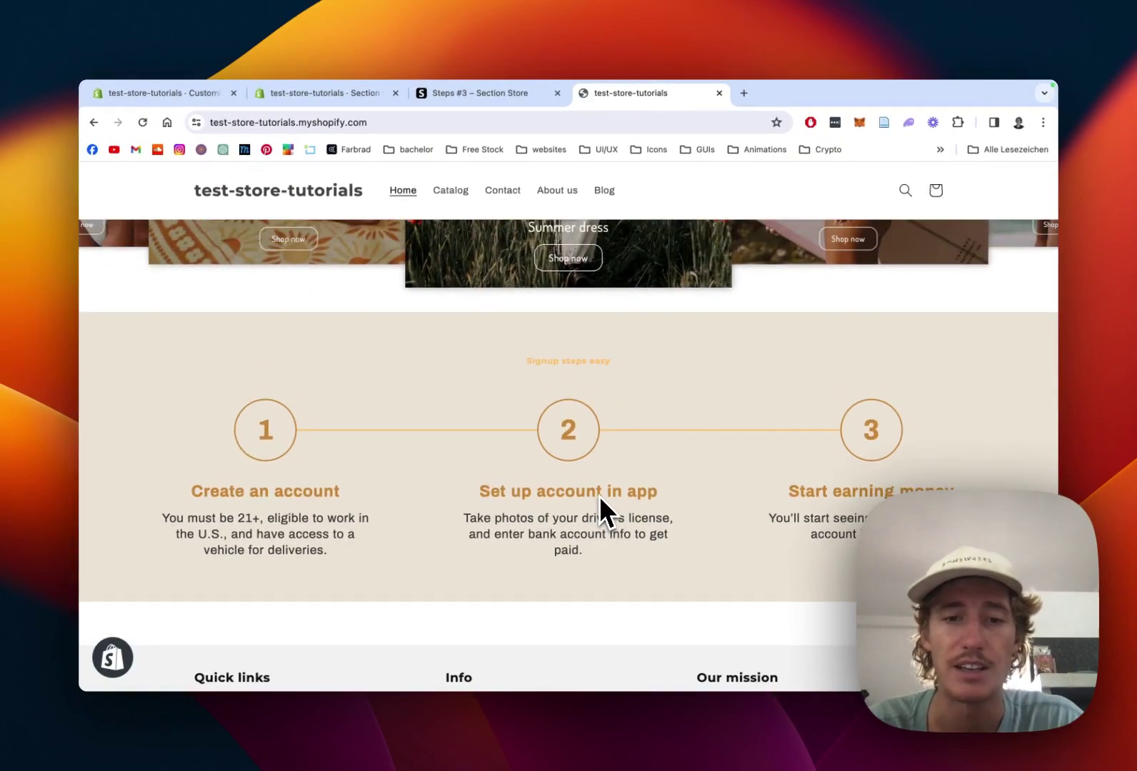